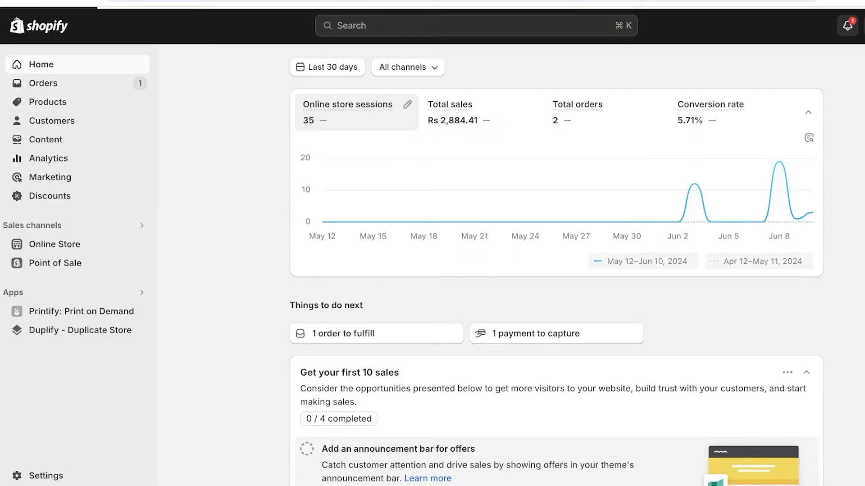
- Start a new product titled "color body con dress" with the description "colorful dress"
click(47, 102)
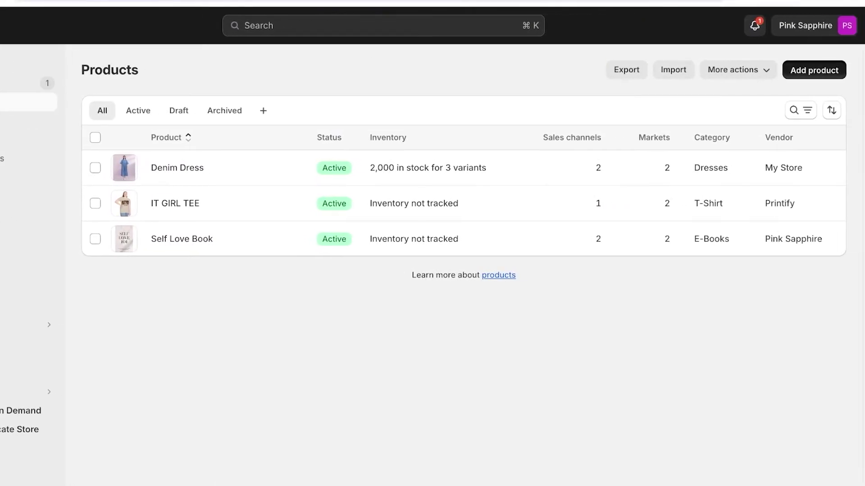
click(814, 70)
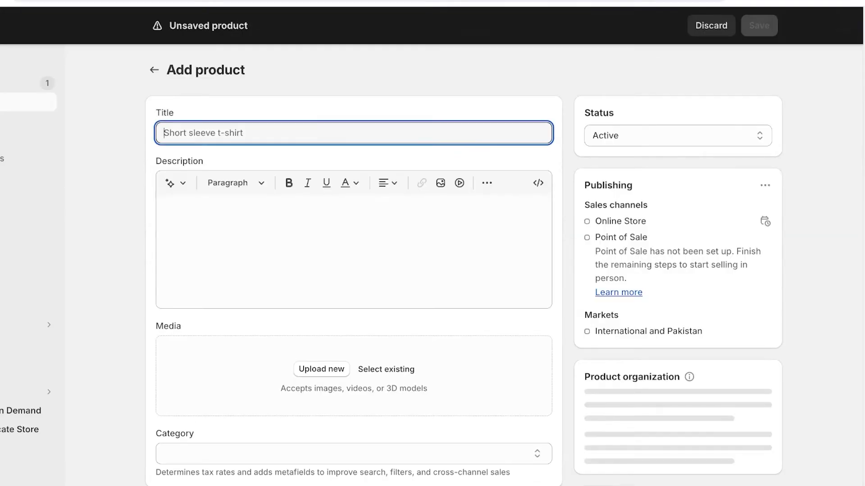
text(col)
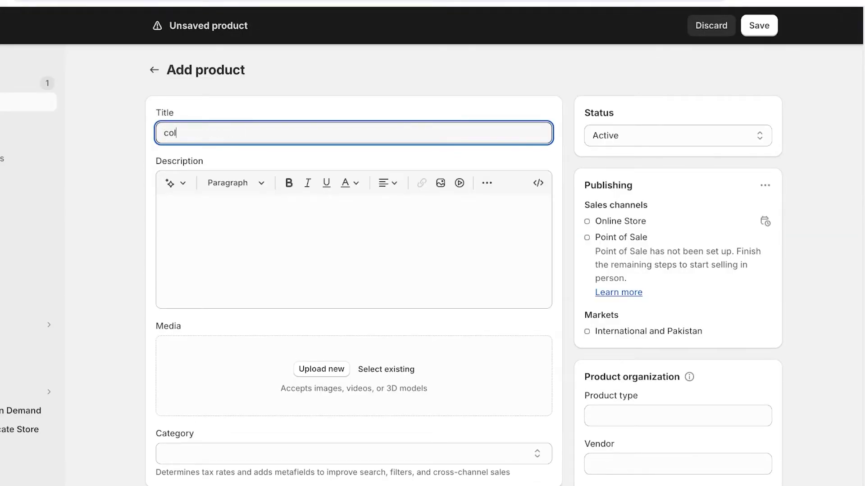
text(or body con dress)
click(165, 207)
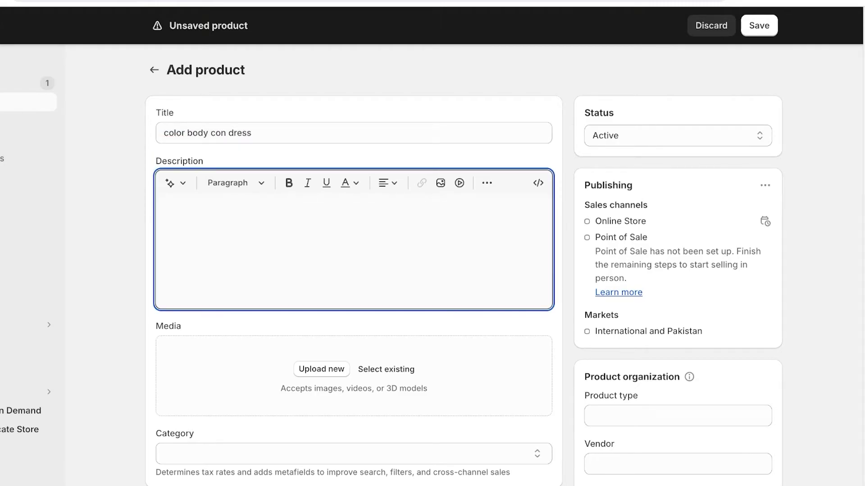
text(colorful dress)
- Upload three product images, set the price to Rs 200, and save the new dress product
click(322, 369)
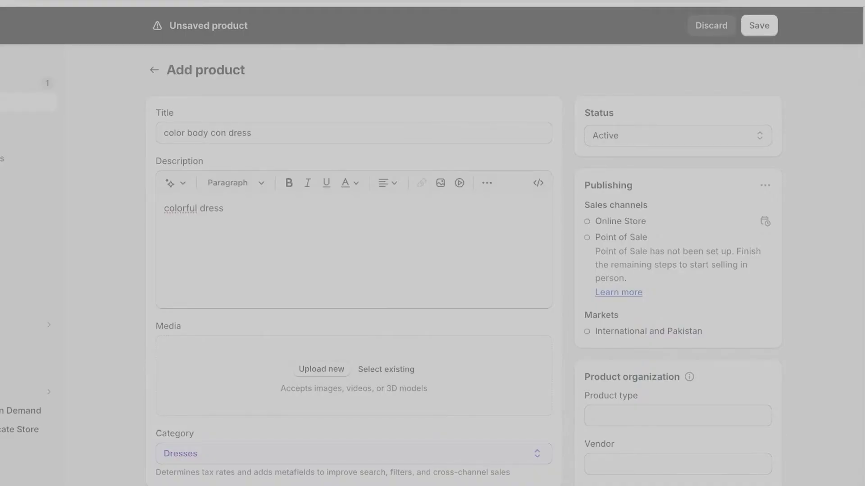
scroll(354, 266, down, 6)
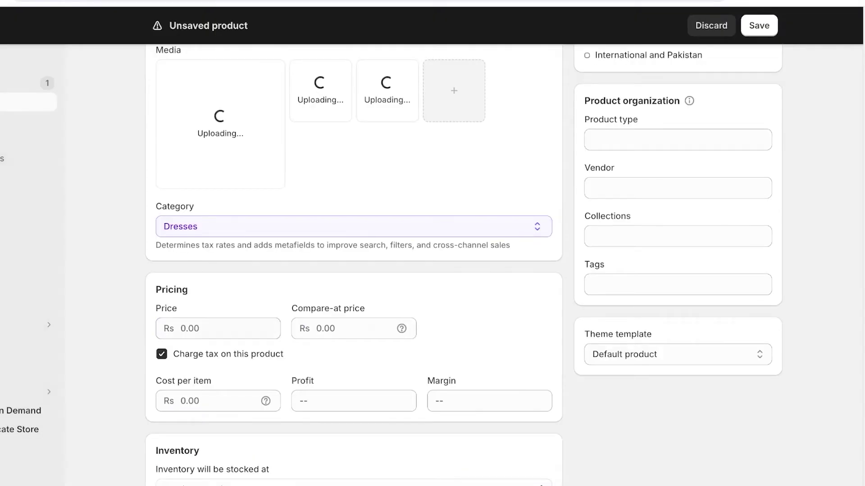
click(218, 329)
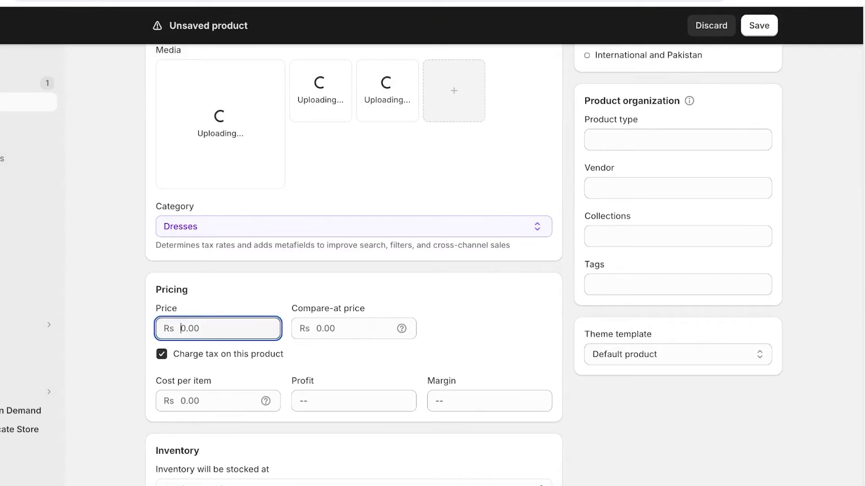
text(200)
scroll(354, 266, down, 10)
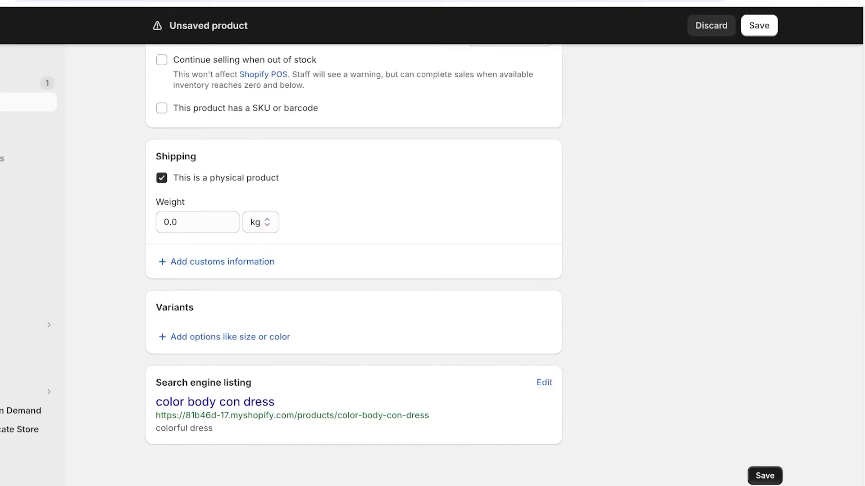
click(764, 476)
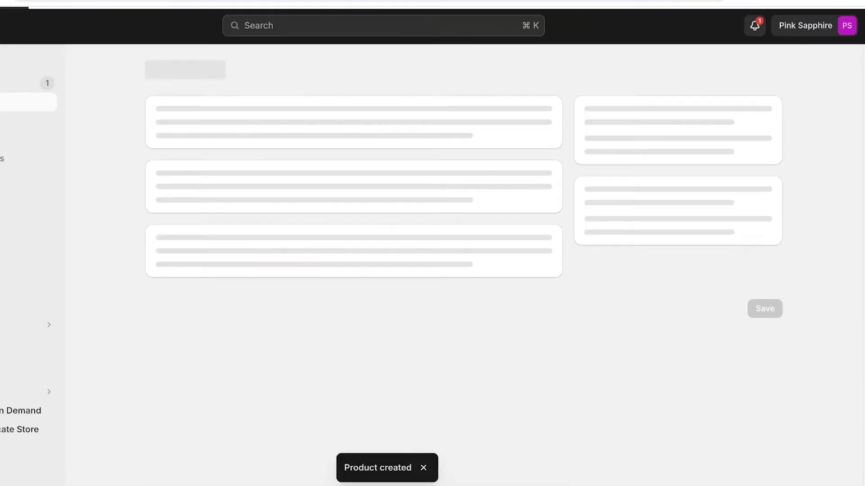
- Turn off quantity tracking in the dress product's inventory settings and save the change
scroll(464, 265, down, 10)
scroll(354, 266, down, 1)
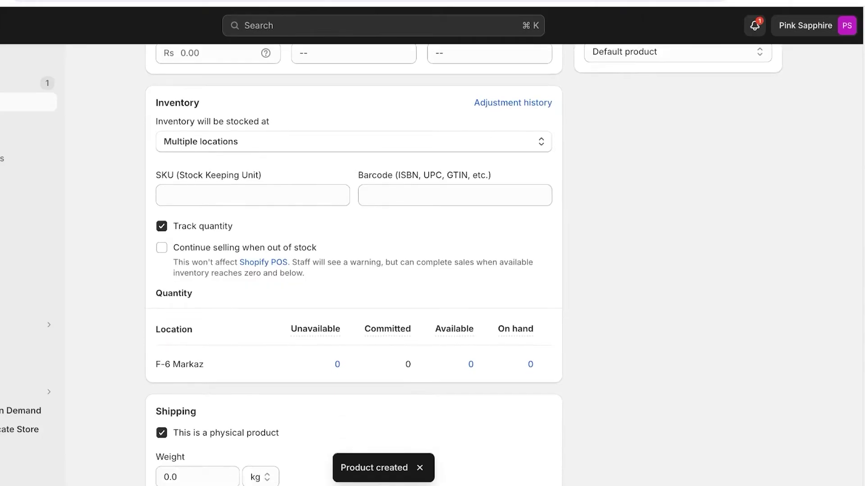
scroll(354, 266, up, 3)
click(162, 379)
scroll(354, 266, down, 8)
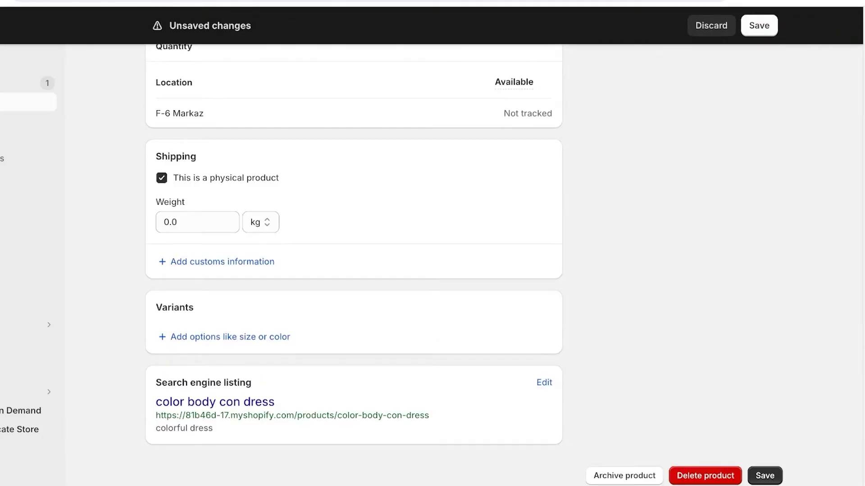
click(765, 476)
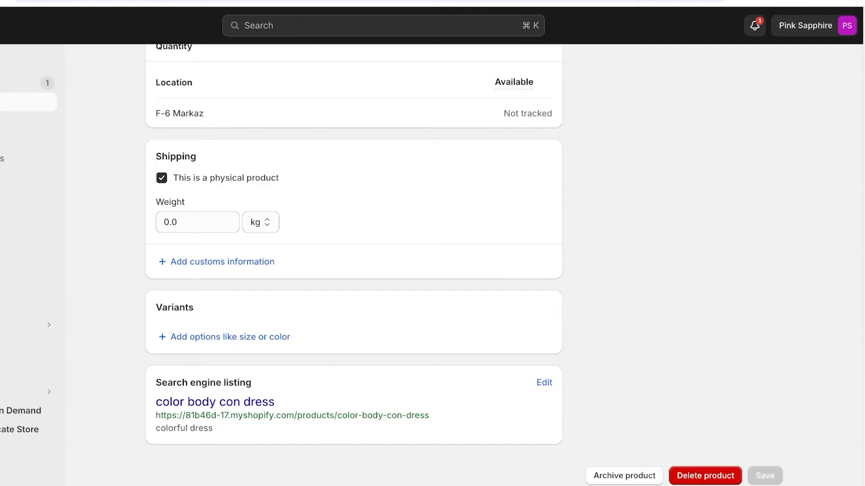
- Open the Shopify App Store from the store's apps and sales channels settings
click(27, 64)
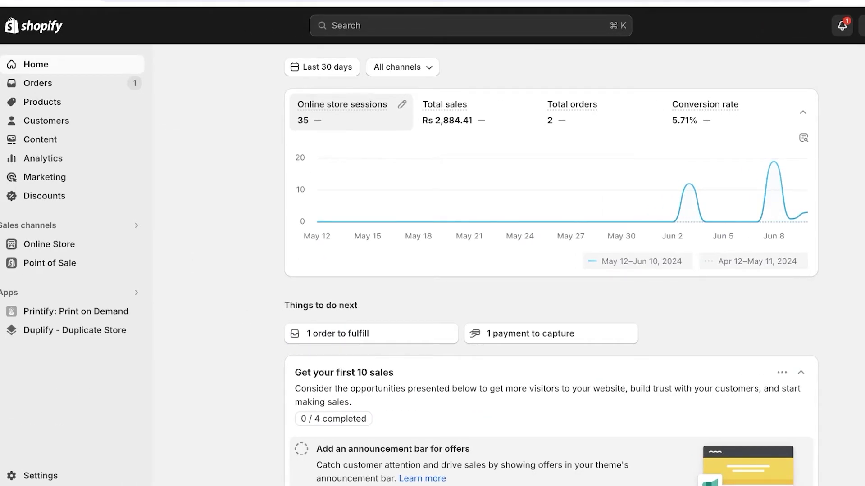
click(40, 475)
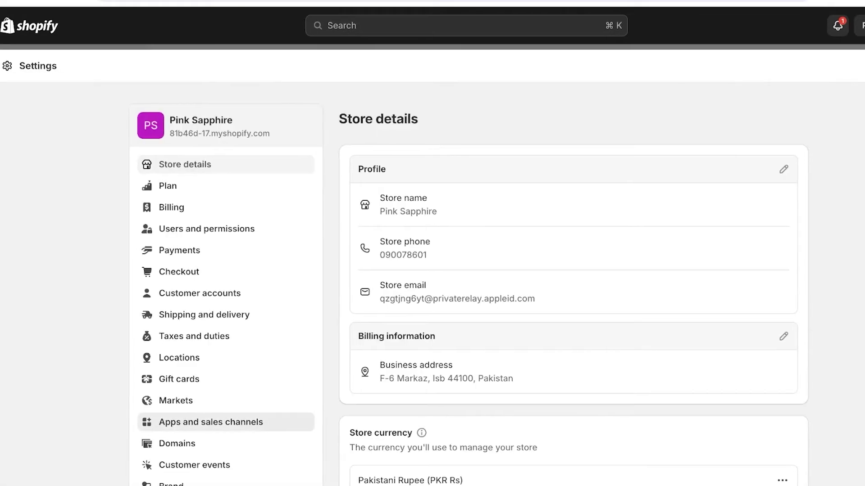
click(215, 423)
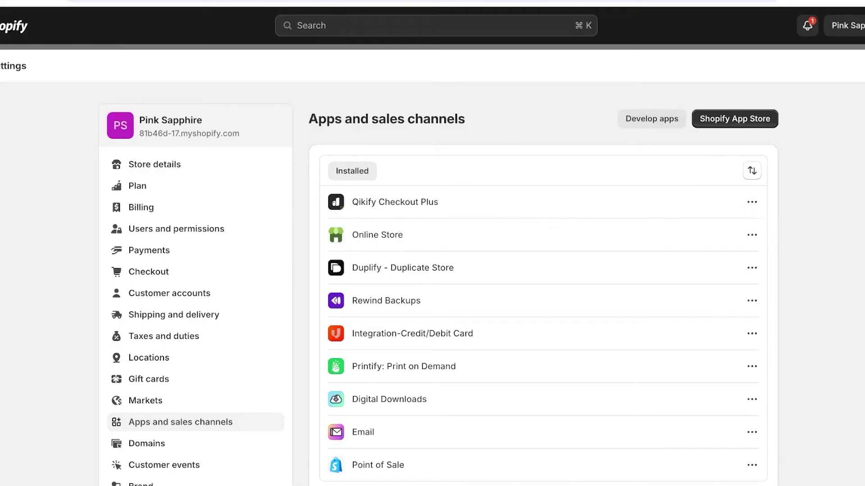
click(735, 119)
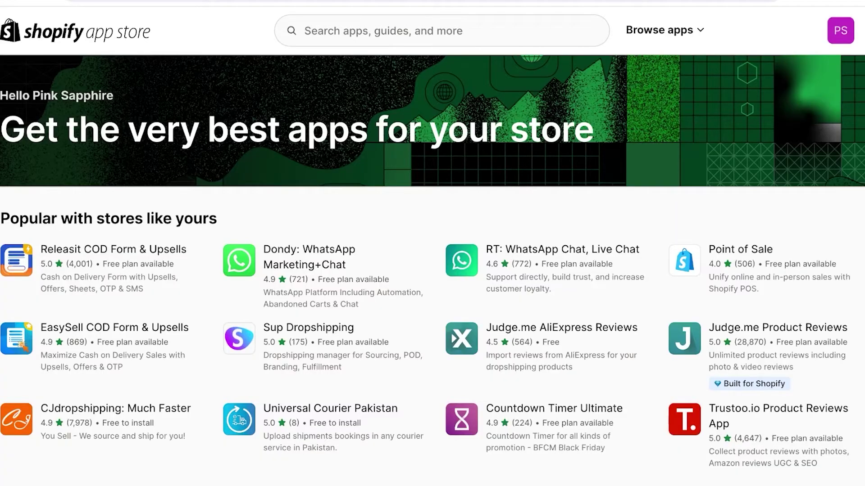
- Search the app store for "judge me" and open the Judge.me Product Reviews listing
click(382, 31)
text(j)
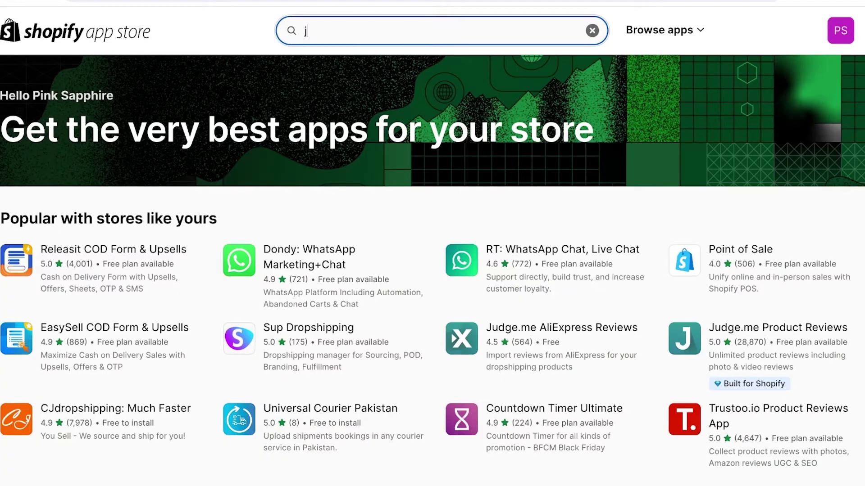
text(udge me)
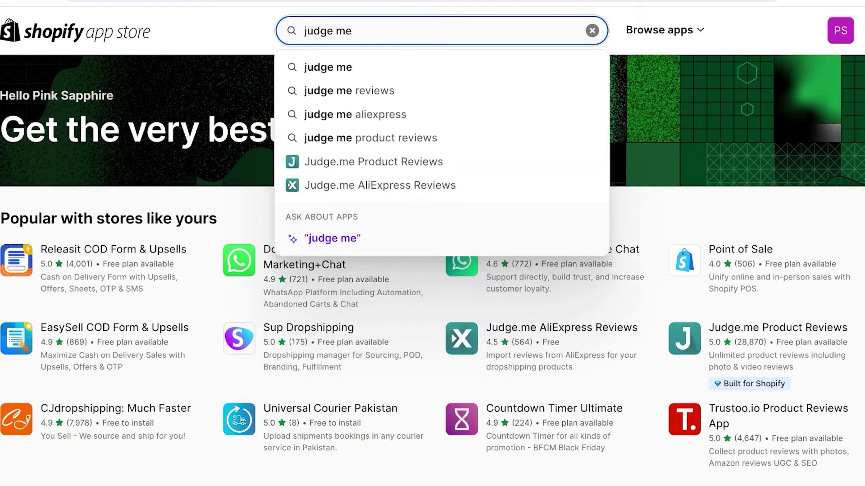
key(Return)
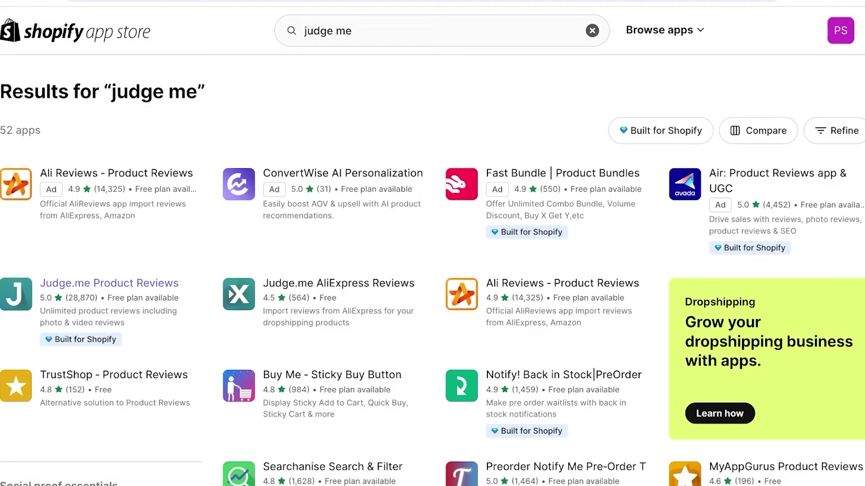
click(109, 283)
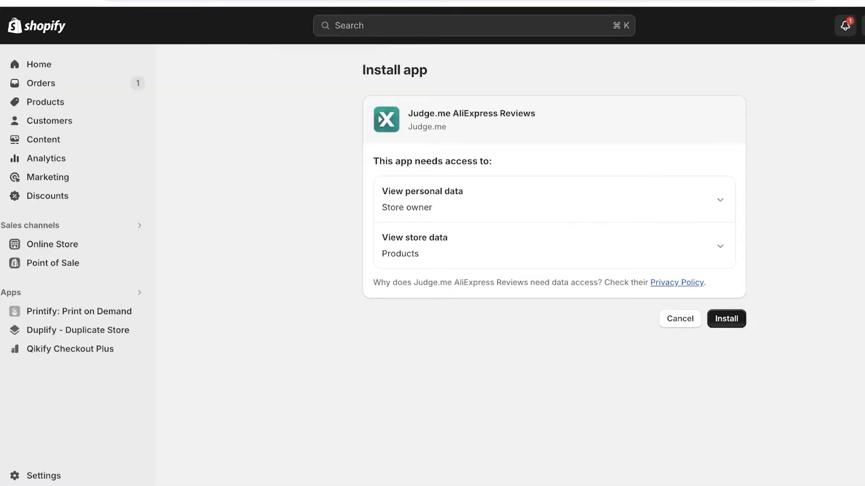
- Install Judge.me AliExpress Reviews, and pin both it and Judge.me Reviews to the admin navigation
click(725, 319)
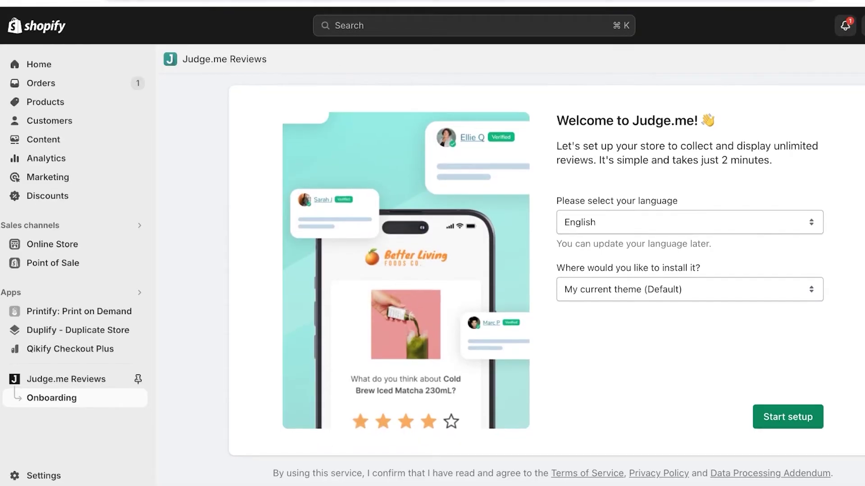
click(138, 379)
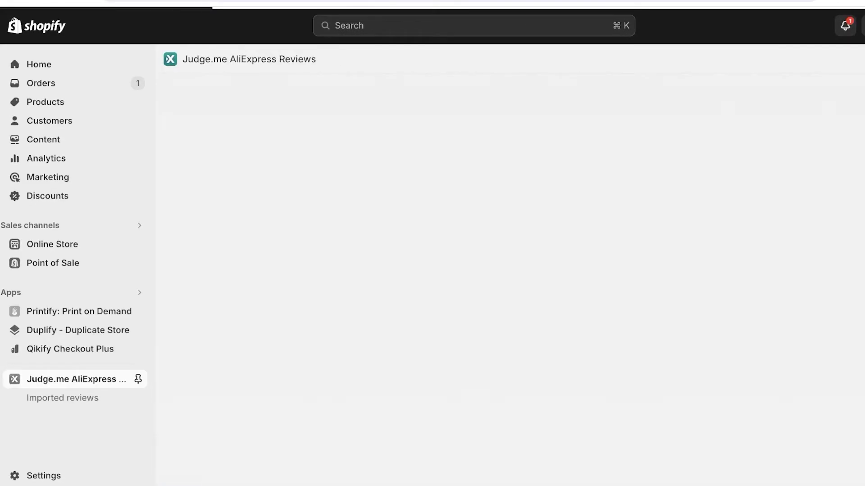
click(138, 380)
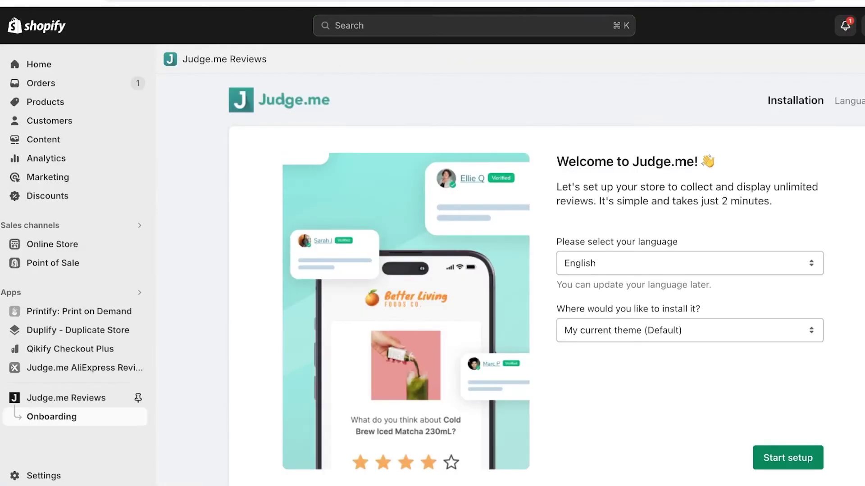
click(138, 398)
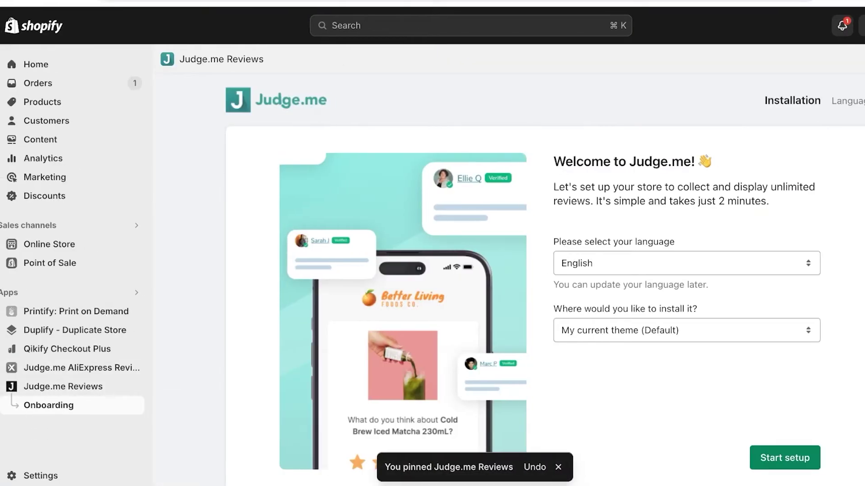
- Start the Judge.me Reviews setup with English and the current theme, and enable and save its app embed
scroll(459, 279, down, 1)
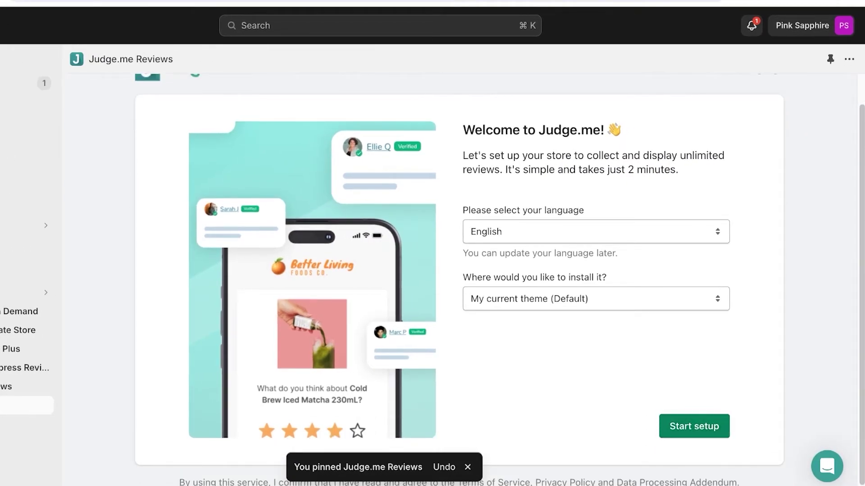
click(694, 426)
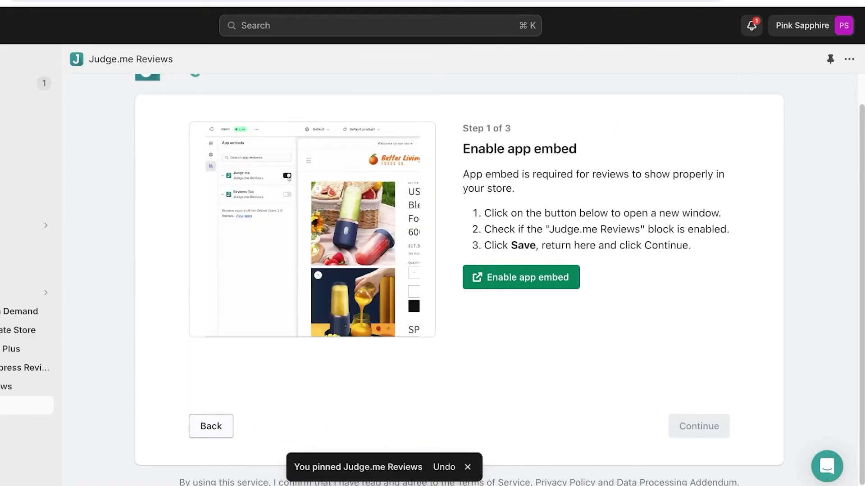
click(521, 278)
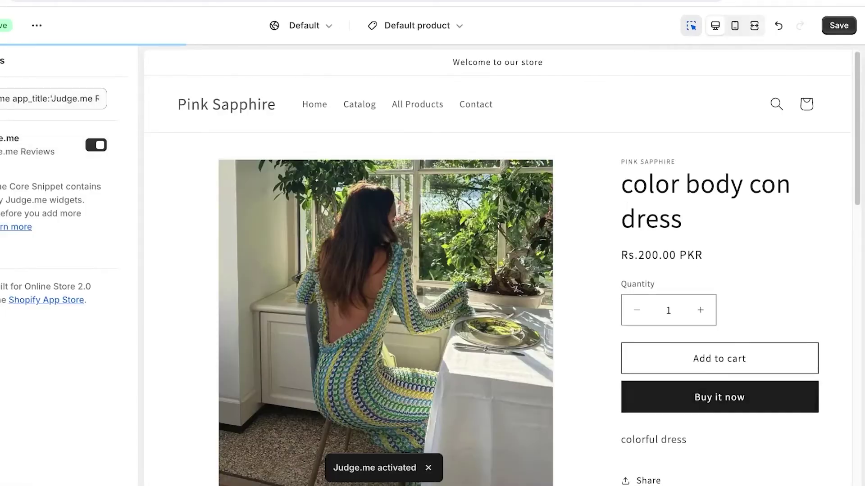
click(839, 26)
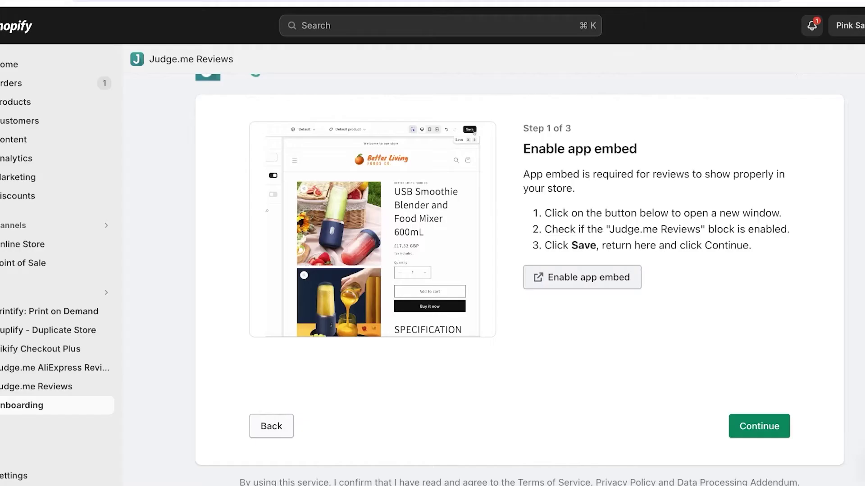
click(759, 426)
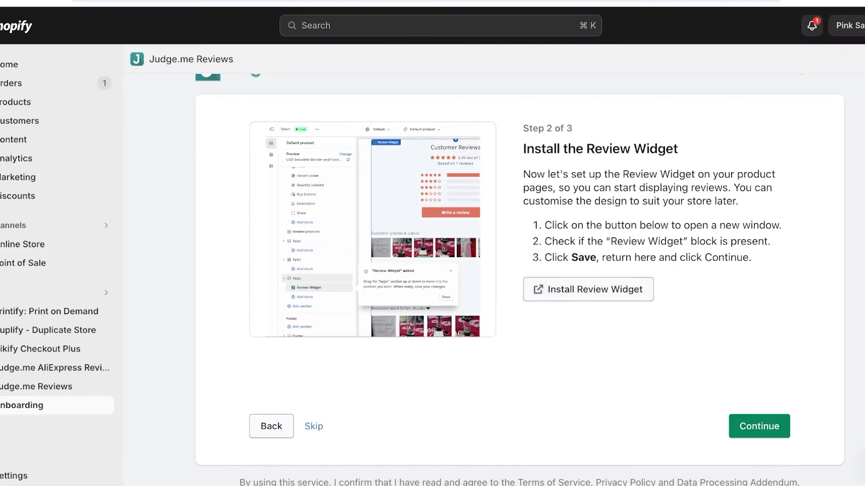
- Proceed past the Review Widget installation, move the Star Ratings block up next to the Price block, and finish the Judge.me setup
click(758, 427)
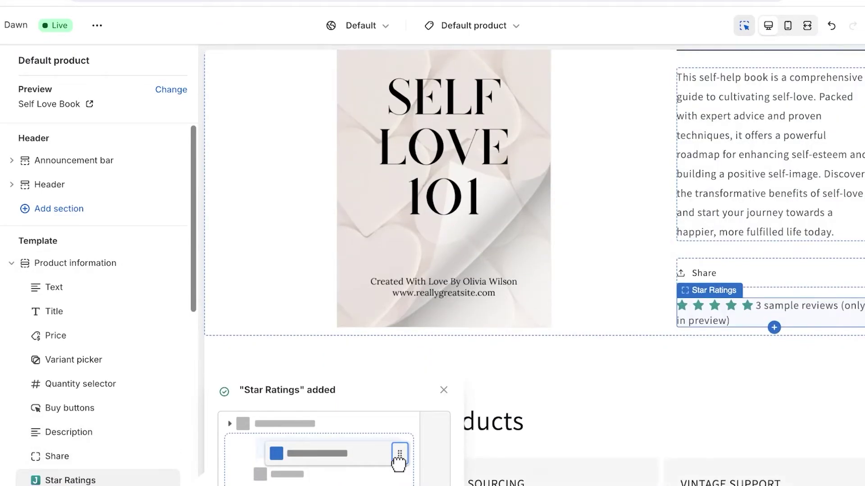
scroll(534, 268, up, 2)
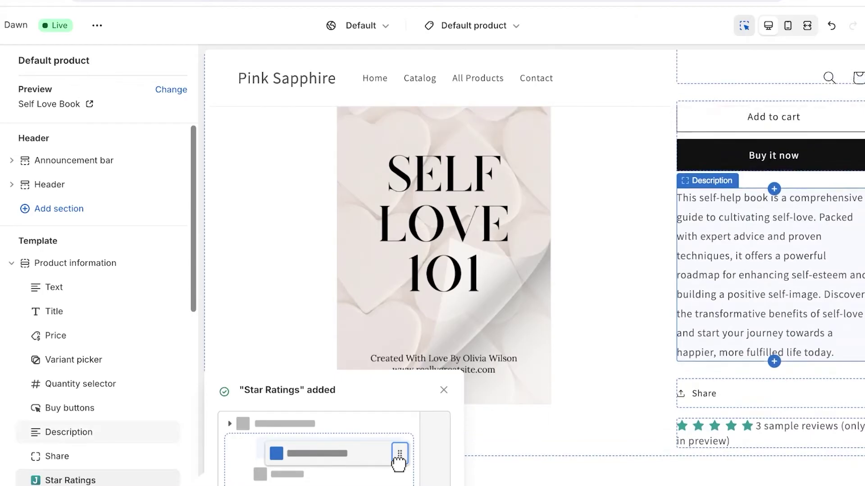
drag(35, 481, 56, 335)
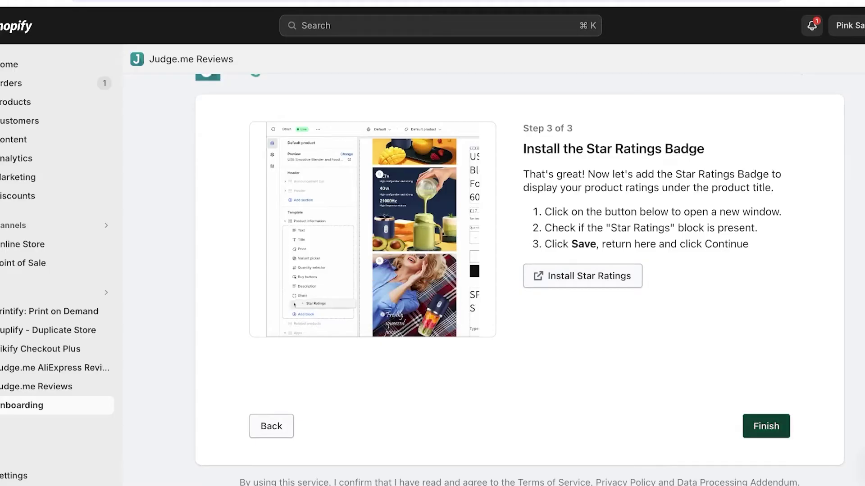
click(766, 426)
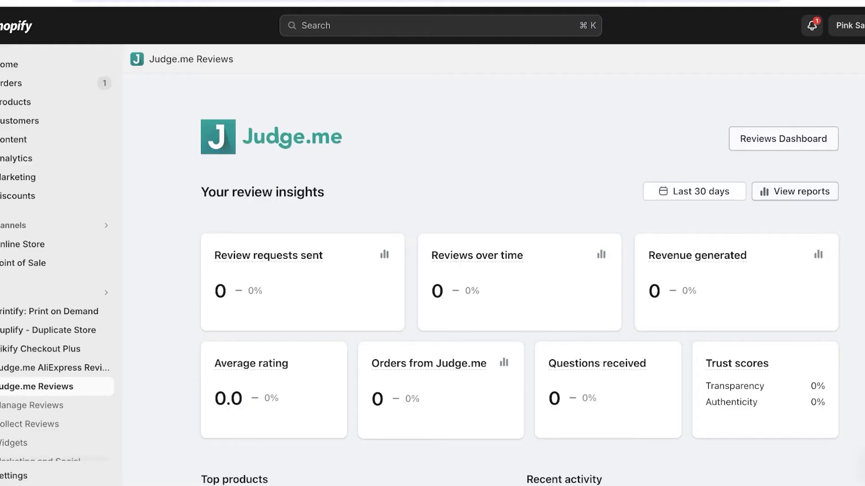
- Open the storefront's color body con dress product page and examine where the review elements sit
click(105, 244)
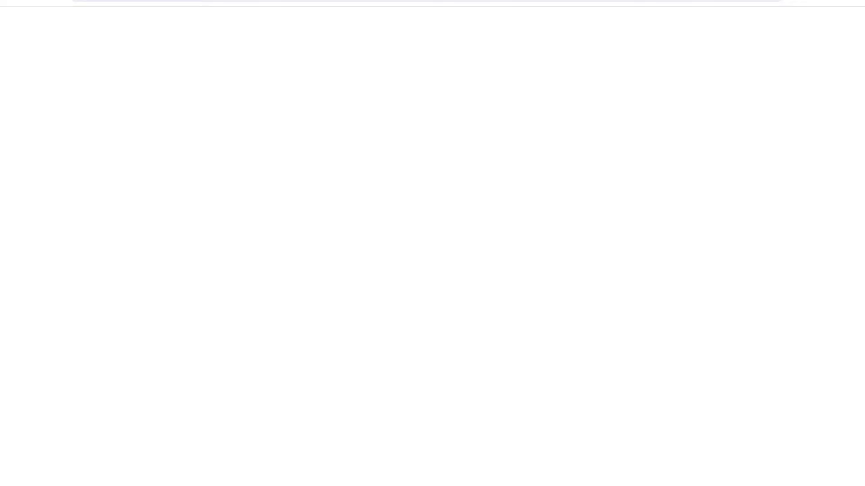
scroll(432, 243, down, 10)
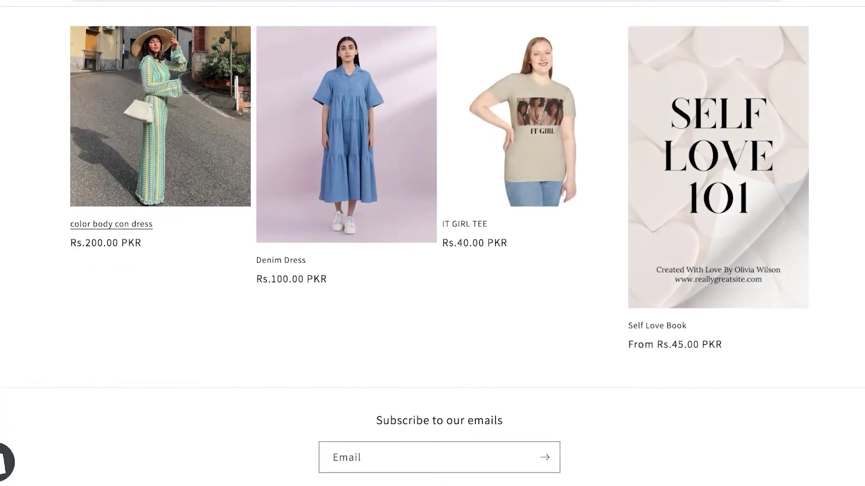
click(160, 117)
scroll(432, 243, down, 7)
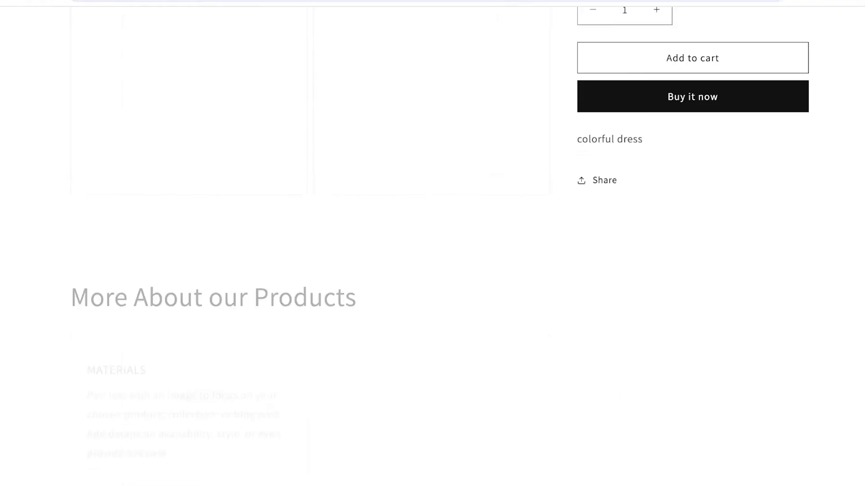
scroll(432, 243, down, 4)
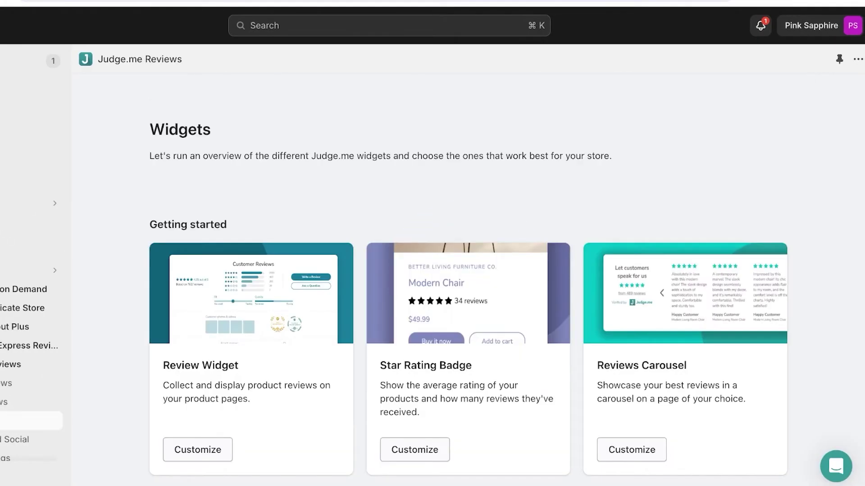
- Open the Judge.me Review Widget customization and set the primary color to #993358
scroll(468, 279, down, 4)
click(198, 296)
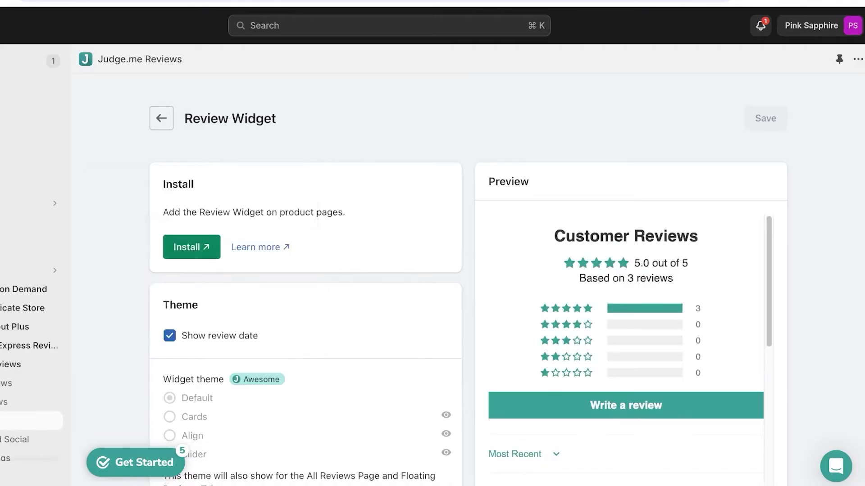
scroll(468, 283, down, 2)
scroll(306, 279, down, 7)
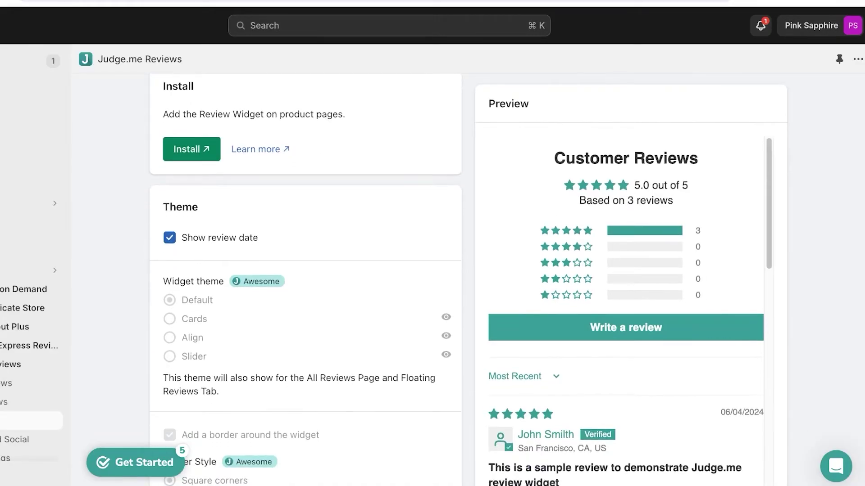
scroll(305, 279, down, 3)
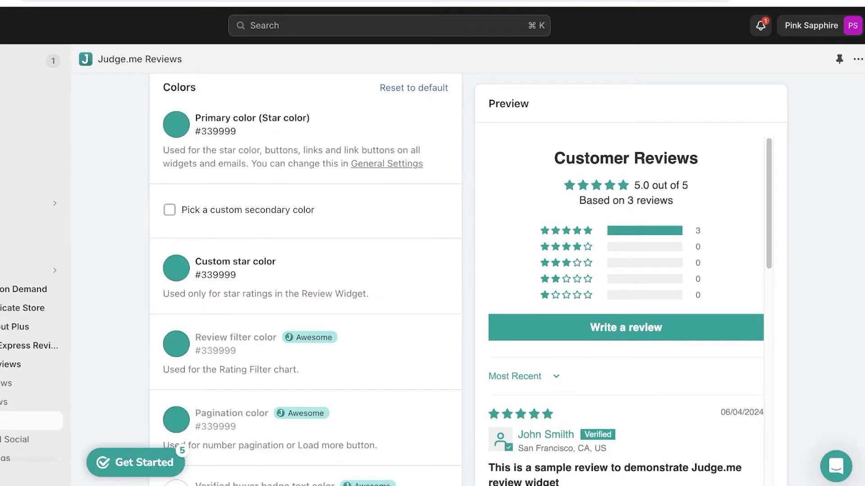
click(176, 125)
drag(294, 199, 294, 242)
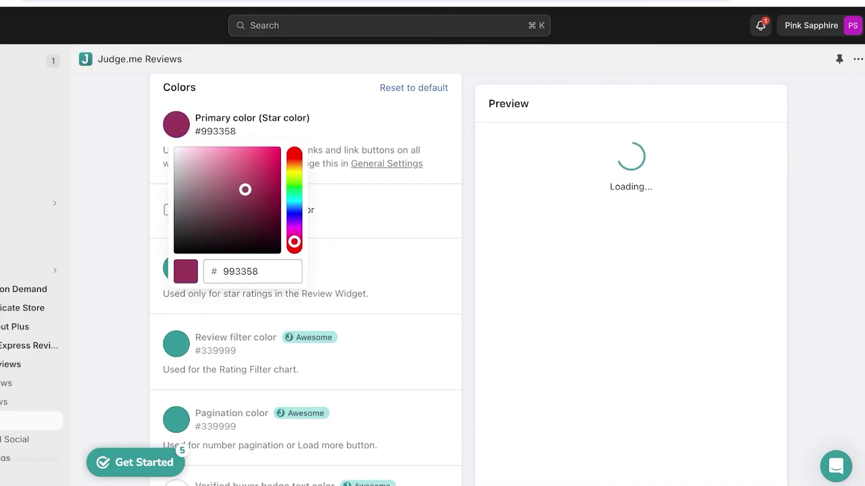
key(Escape)
- Set the Review Widget's custom star color to the yellow shade #CAA900
scroll(305, 280, down, 1)
click(176, 233)
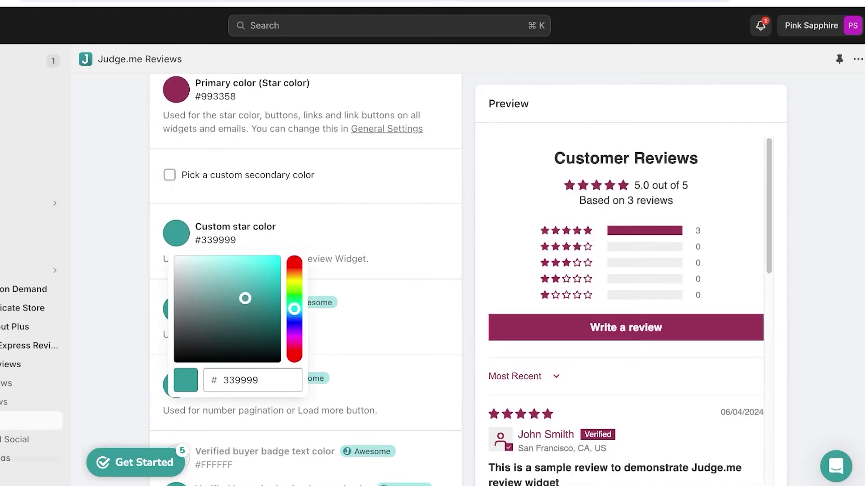
drag(294, 309, 294, 282)
drag(244, 298, 294, 275)
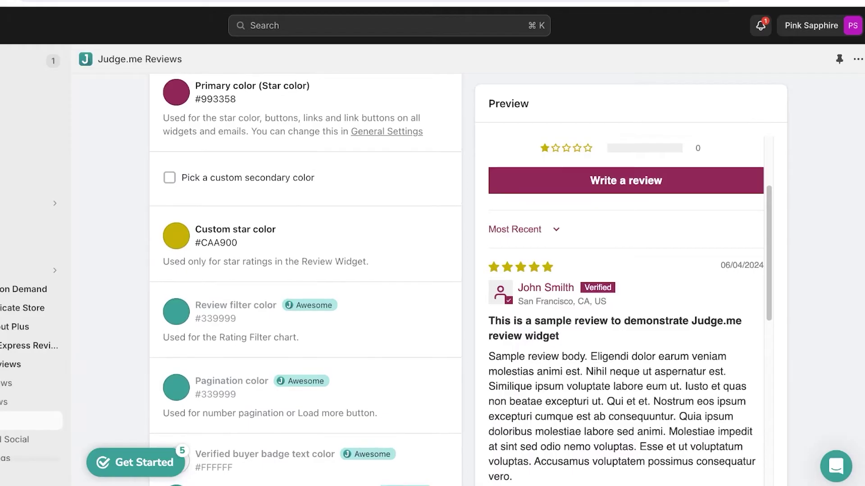
- Check the remaining Review Widget options, including text, media, medals and custom forms, and save the widget settings
scroll(305, 279, down, 9)
scroll(305, 279, up, 7)
scroll(306, 279, down, 6)
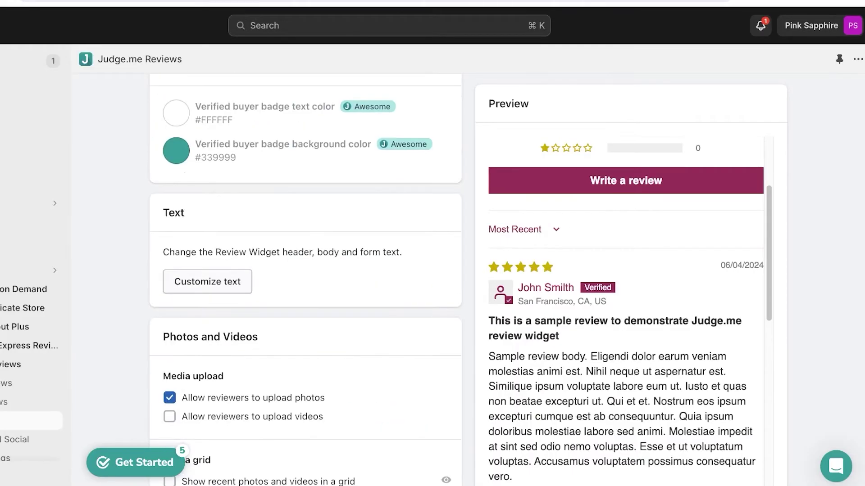
scroll(305, 280, down, 4)
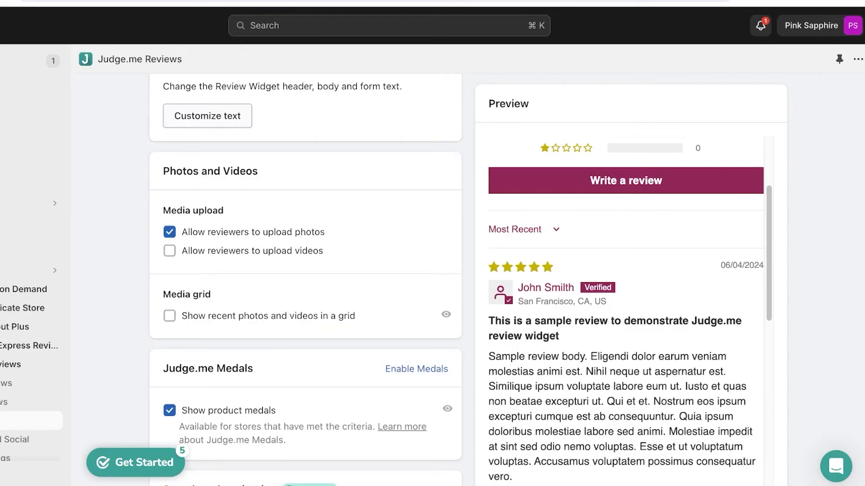
scroll(305, 280, down, 9)
scroll(305, 279, up, 14)
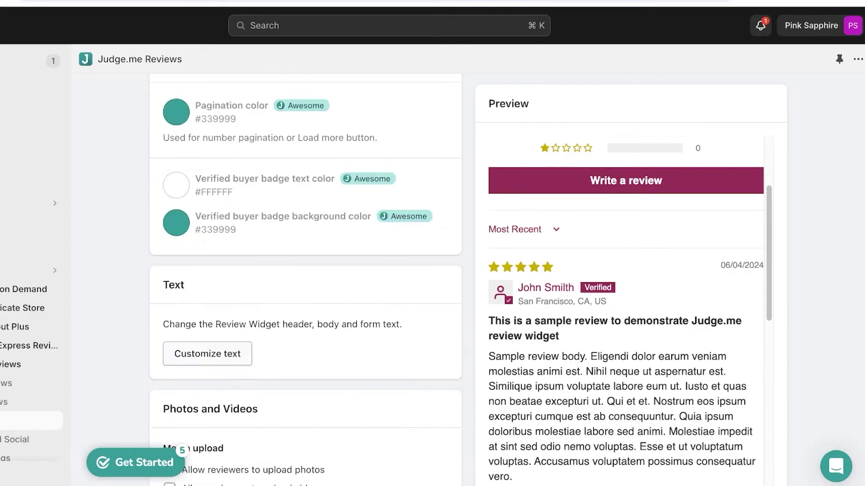
scroll(306, 279, down, 10)
scroll(305, 279, up, 20)
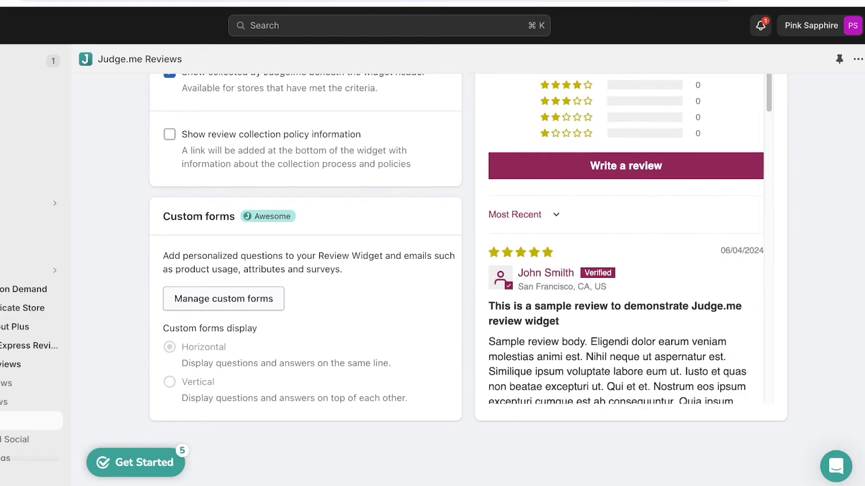
click(765, 118)
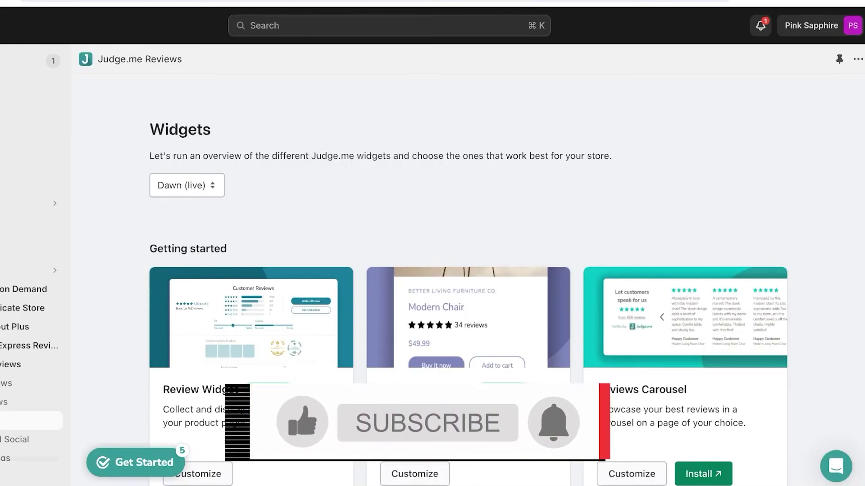
- Look through the other Judge.me widgets available for the Dawn theme, including those for showcasing reviews
scroll(468, 297, down, 2)
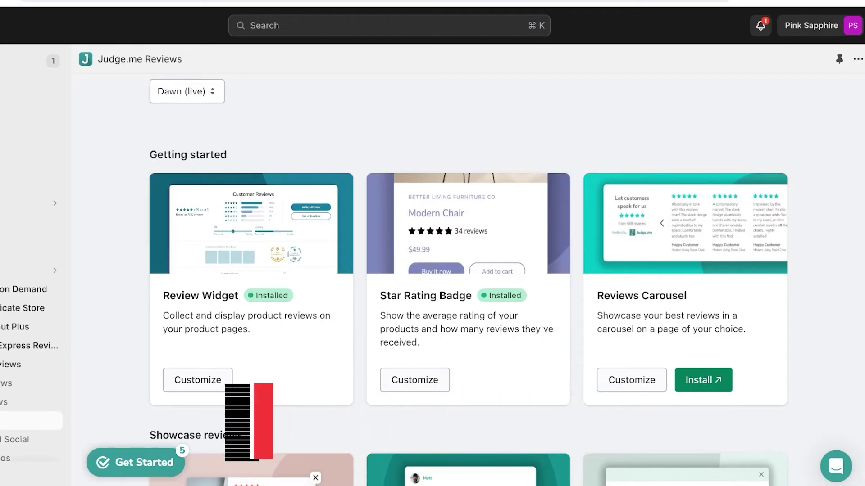
scroll(468, 280, down, 3)
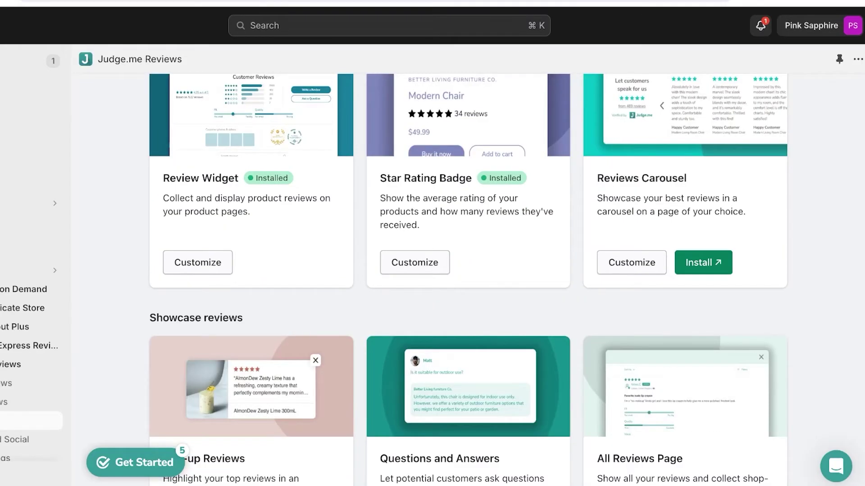
scroll(468, 279, down, 3)
scroll(469, 279, down, 3)
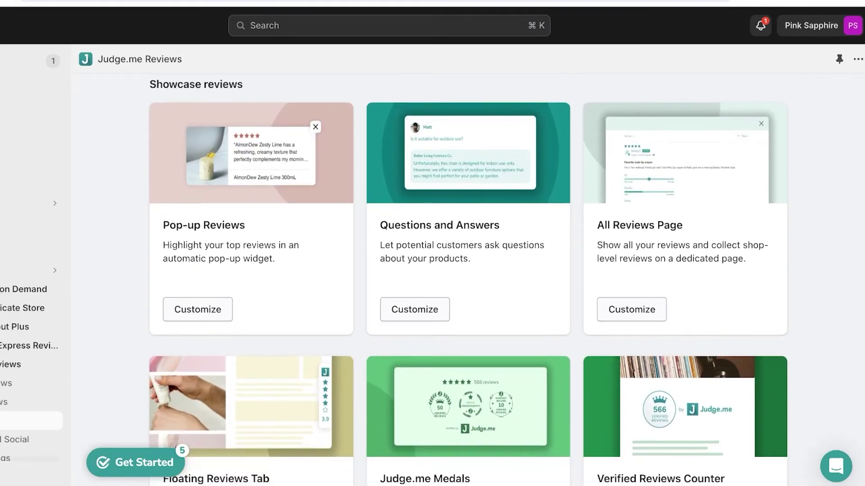
scroll(468, 279, down, 2)
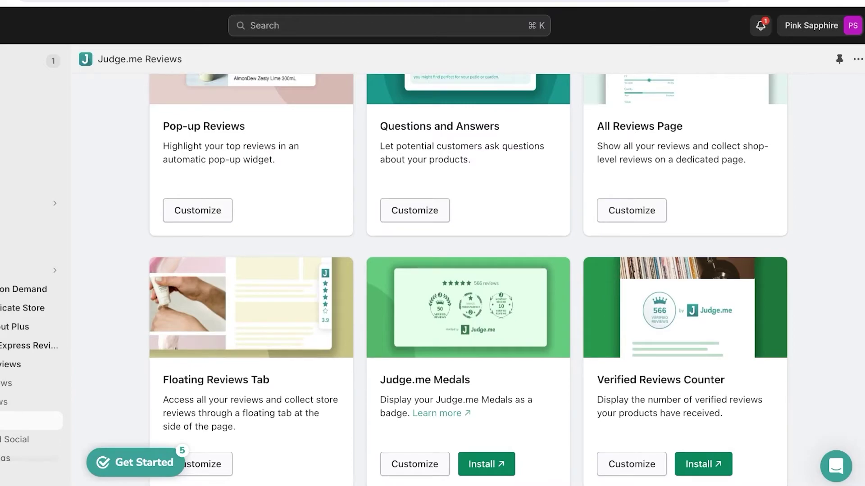
- Open the Dawn theme's home page for customization and add the Judge.me Review Widget as a new template section
click(53, 222)
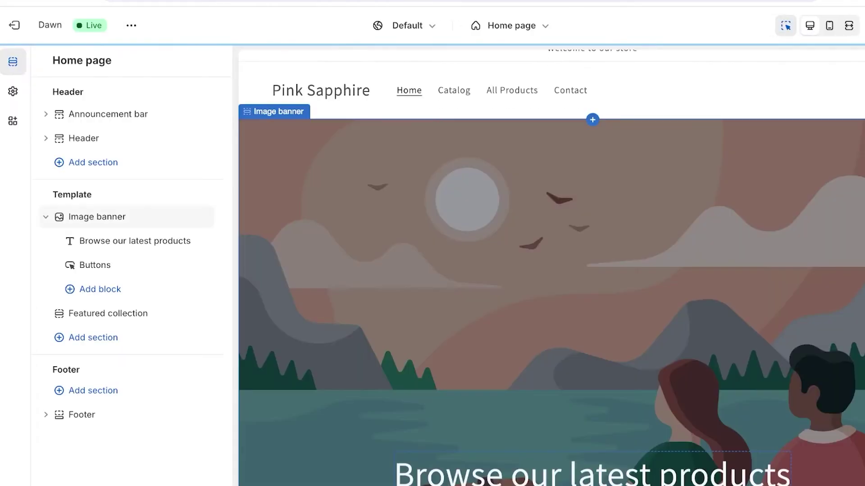
click(93, 338)
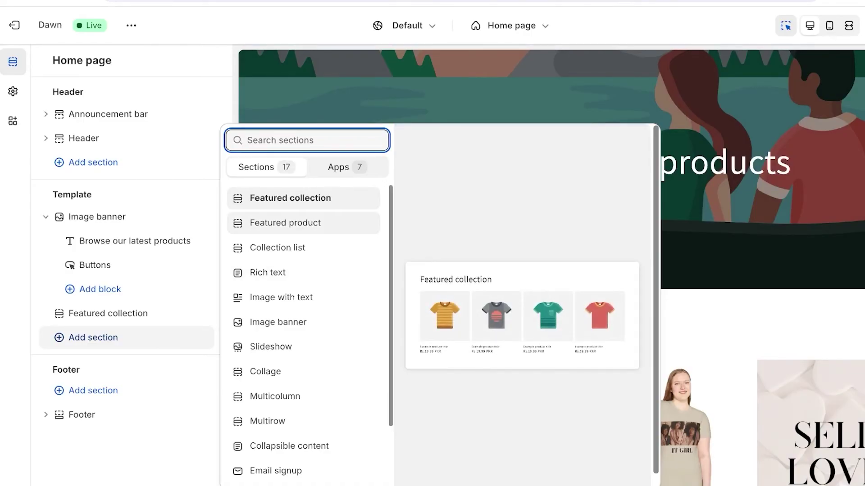
click(346, 167)
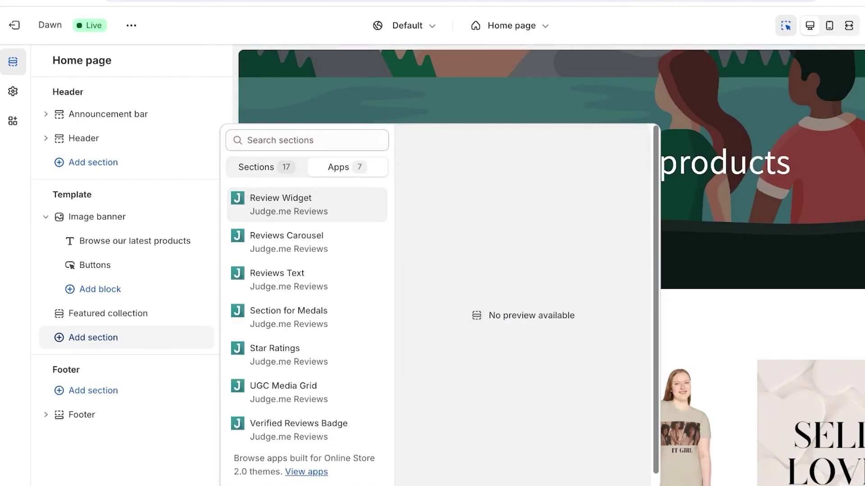
click(288, 204)
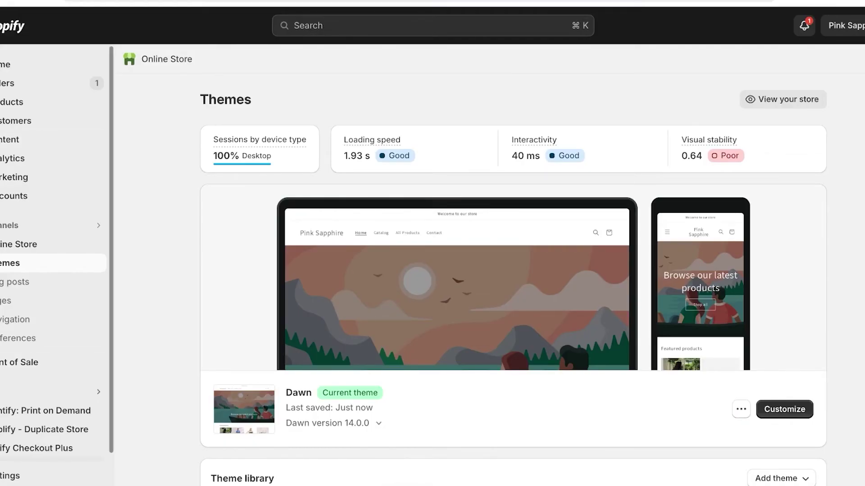
- Open Judge.me AliExpress Reviews and start a new review import from AliExpress
scroll(45, 418, down, 2)
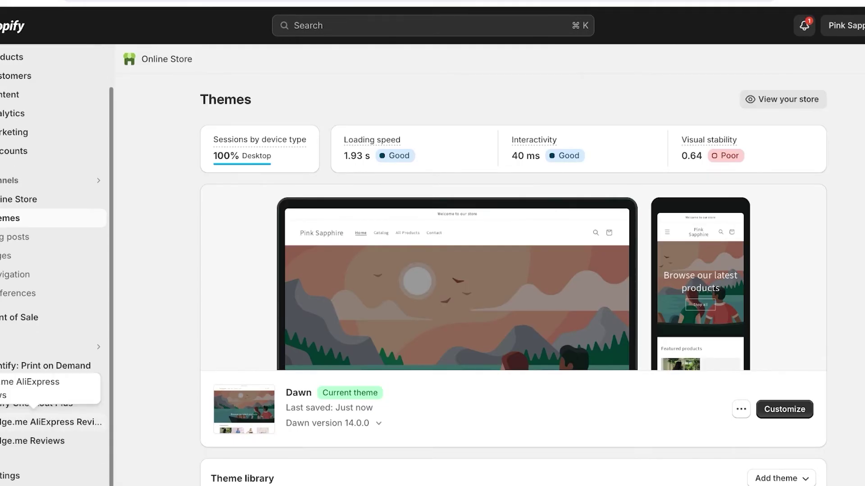
click(50, 422)
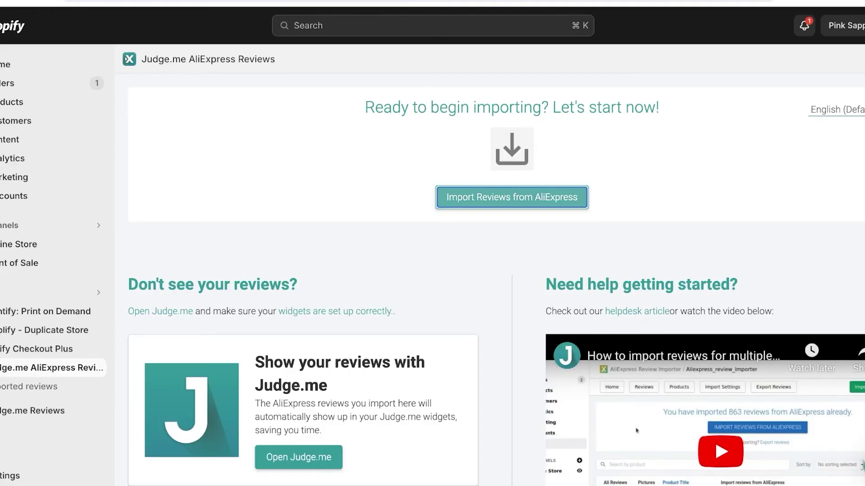
click(511, 197)
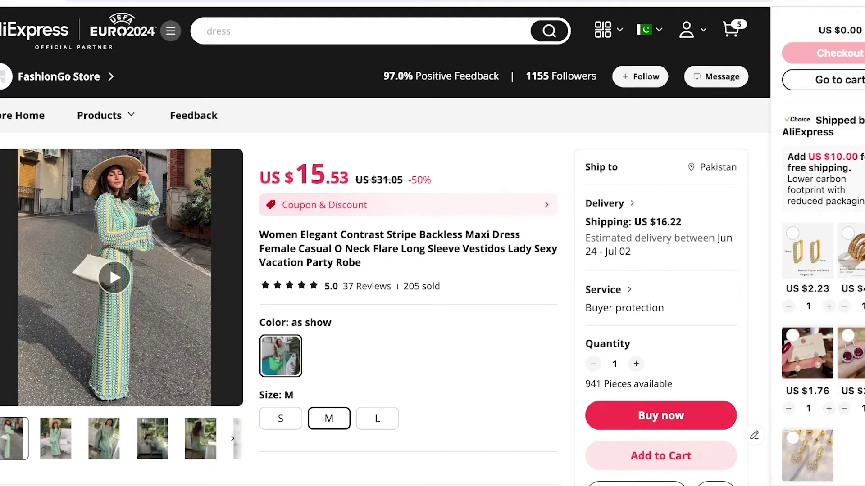
- Go to the customer reviews on the striped maxi dress's AliExpress page and enter that page's URL as the import source
scroll(386, 270, down, 3)
scroll(279, 270, down, 20)
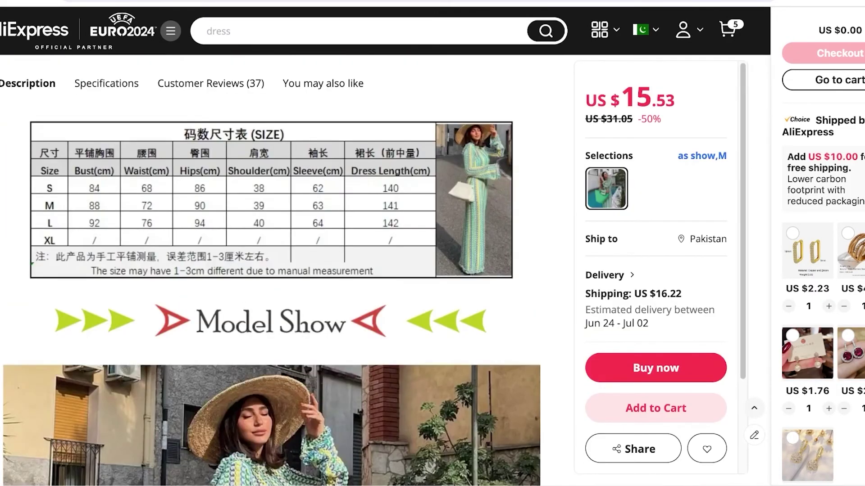
scroll(279, 270, down, 8)
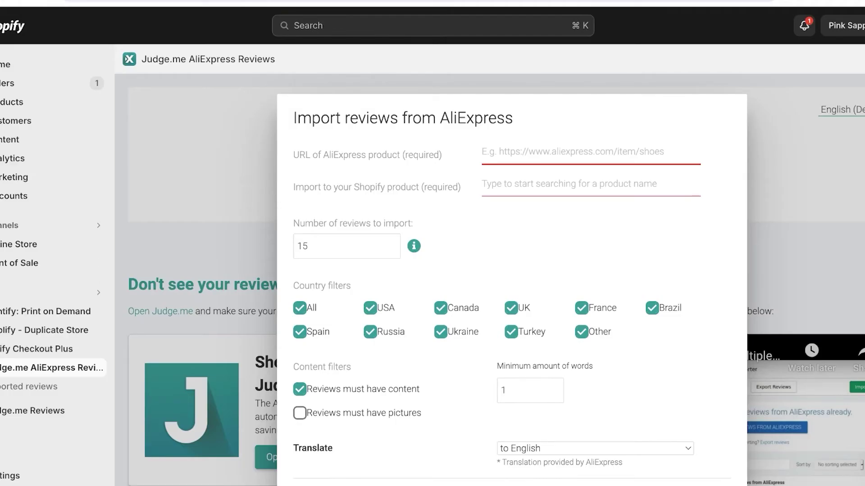
key(super+v)
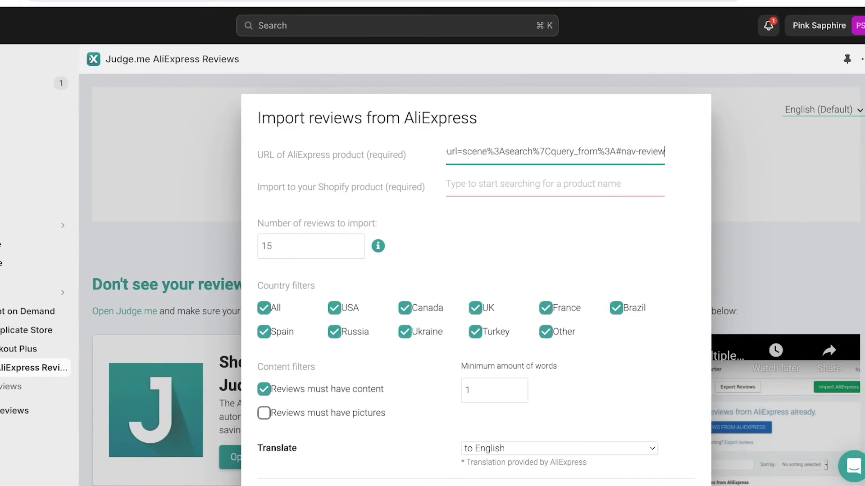
- Search for "bodycon" and choose color body con dress as the Shopify product that receives the imported reviews
click(569, 184)
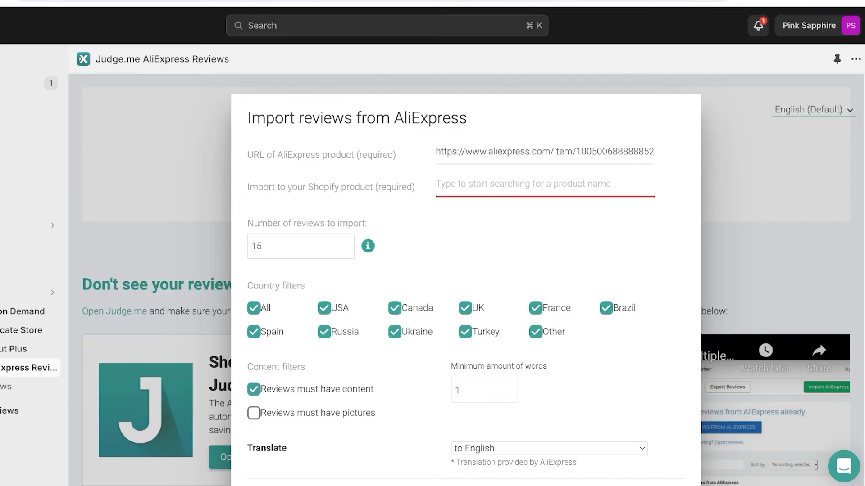
text(co)
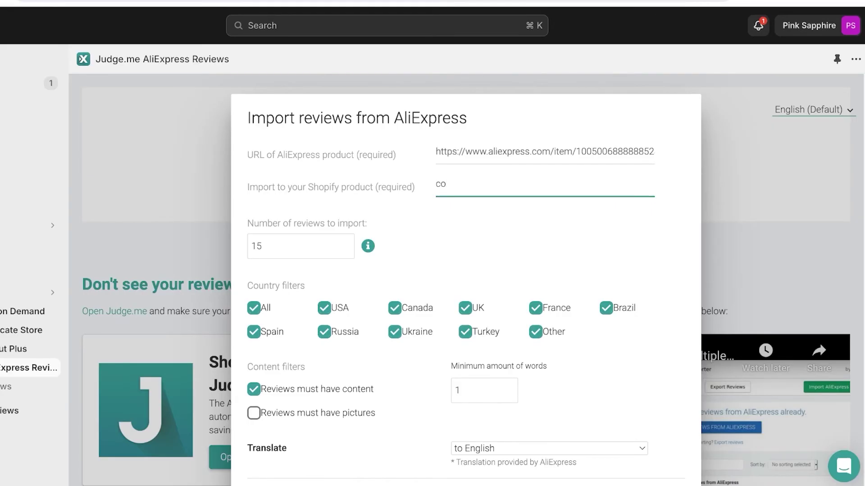
key(BackSpace)
key(BackSpace)
text(co)
key(BackSpace)
key(BackSpace)
text(co)
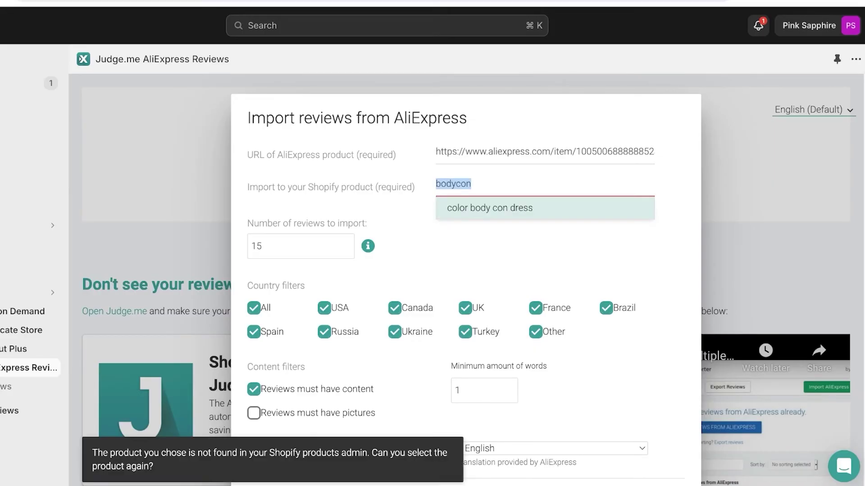
click(490, 207)
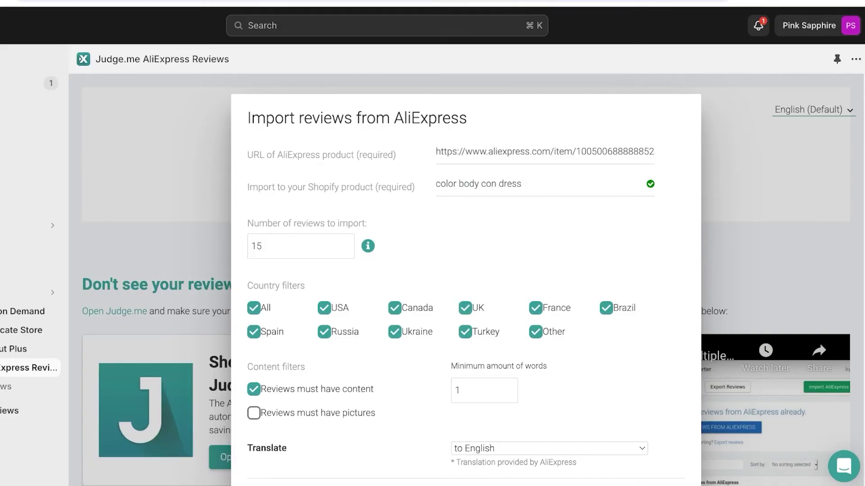
- Set the number of reviews to import to 5
click(280, 247)
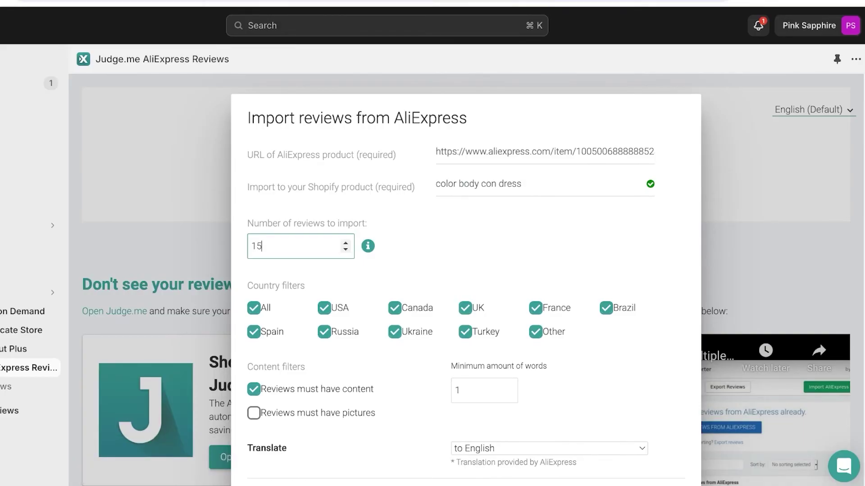
scroll(466, 283, down, 1)
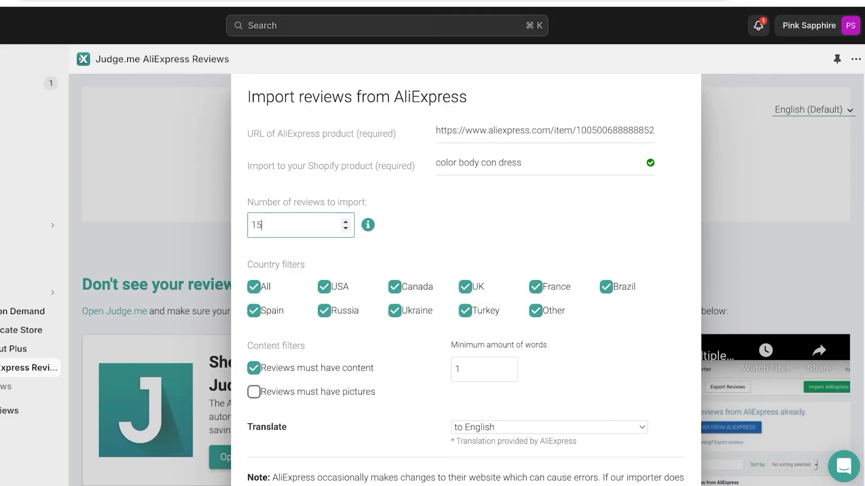
double_click(257, 225)
text(5)
scroll(466, 279, down, 1)
scroll(466, 279, down, 1)
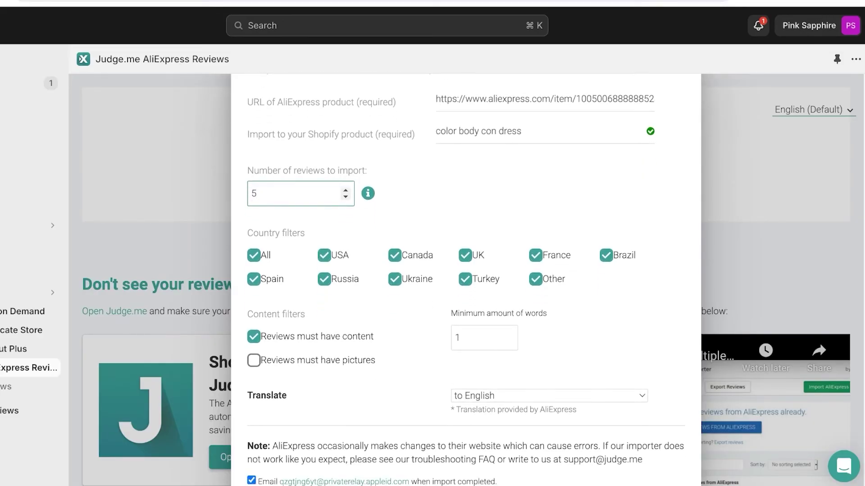
scroll(466, 279, down, 1)
scroll(466, 279, down, 1)
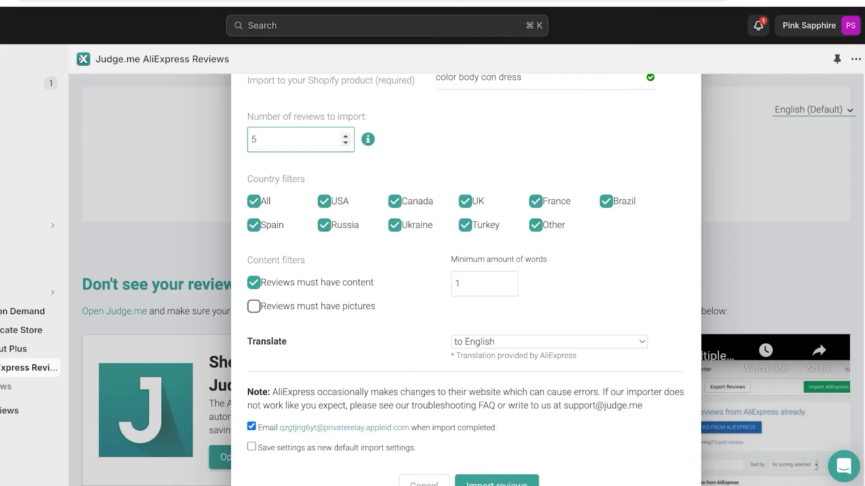
- Require imported reviews to have pictures and start the AliExpress review import
click(478, 284)
click(253, 306)
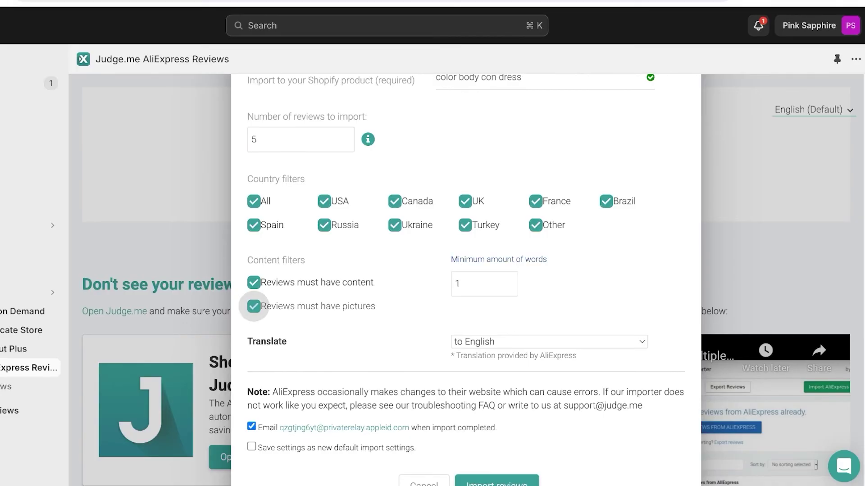
scroll(253, 306, down, 1)
scroll(466, 280, down, 1)
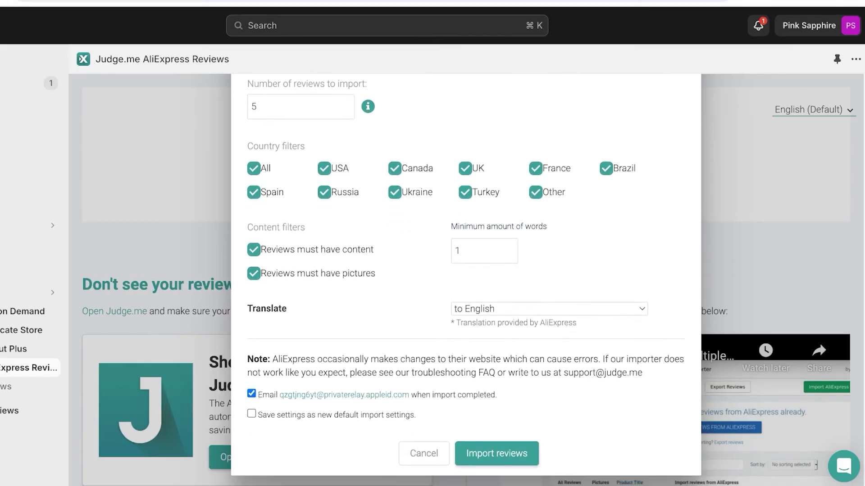
click(253, 273)
key(space)
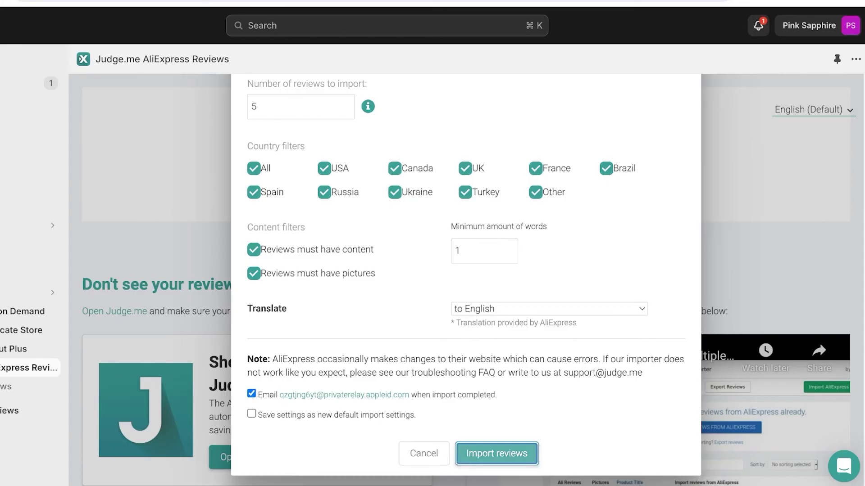
click(496, 453)
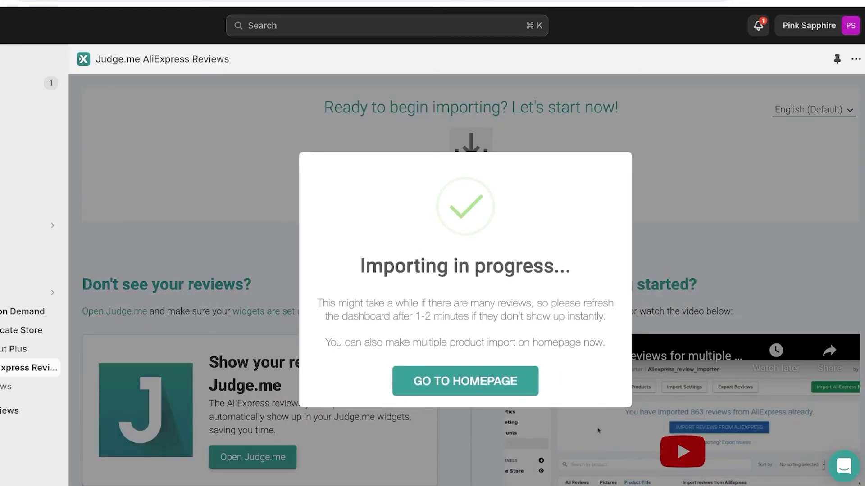
- Check the dress's open product page and the import history in Judge.me AliExpress Reviews for the new reviews
scroll(466, 279, down, 3)
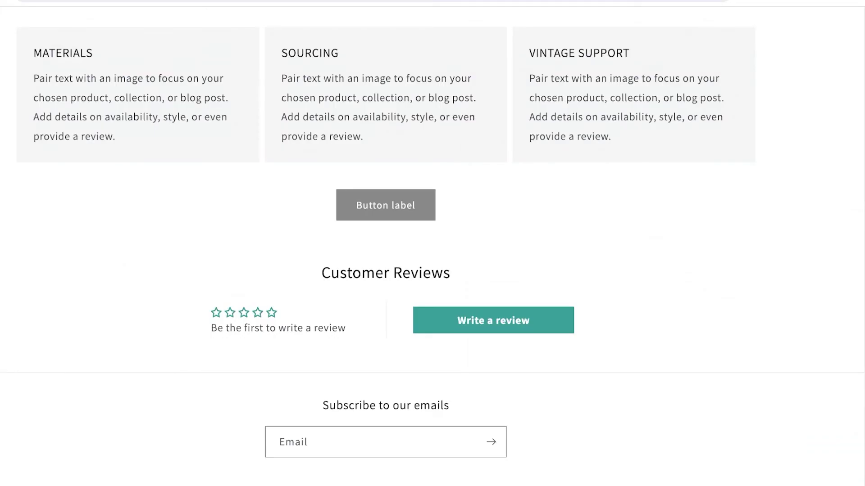
scroll(386, 252, up, 15)
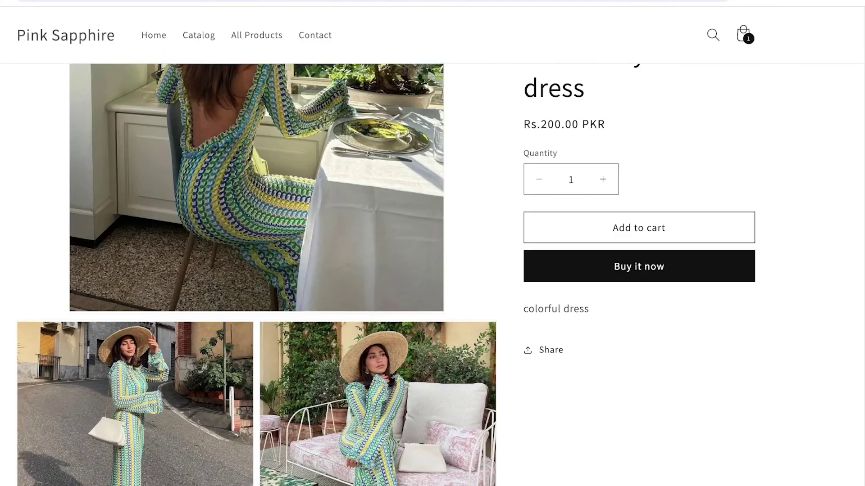
scroll(432, 270, up, 3)
scroll(433, 270, down, 15)
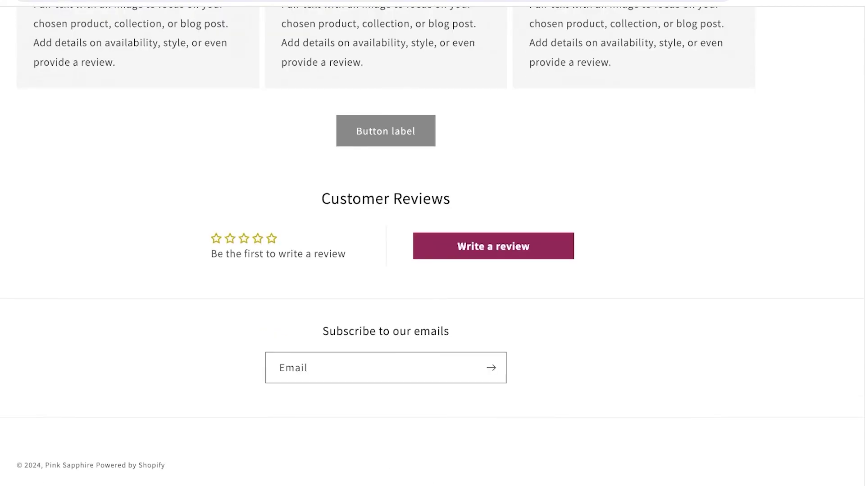
key(ctrl+shift+Tab)
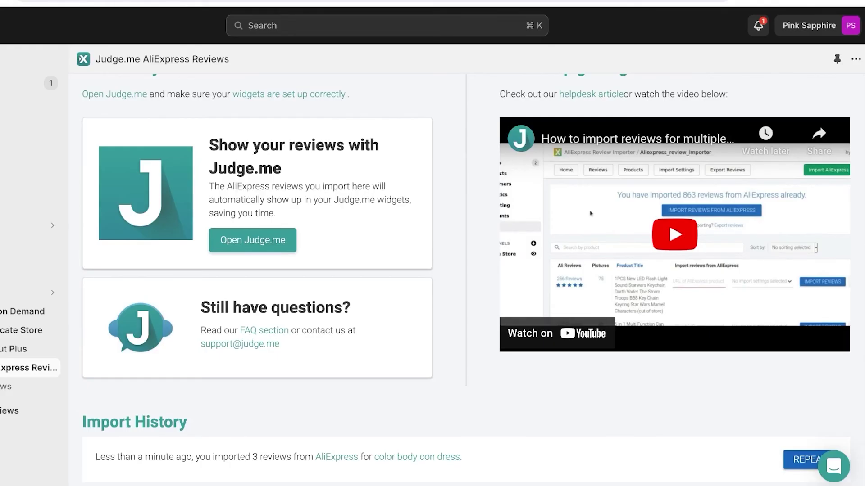
key(ctrl+Tab)
scroll(433, 270, up, 1)
key(ctrl+shift+Tab)
- View the live online store from the Shopify admin and open the color body con dress product page to check its star rating
click(52, 243)
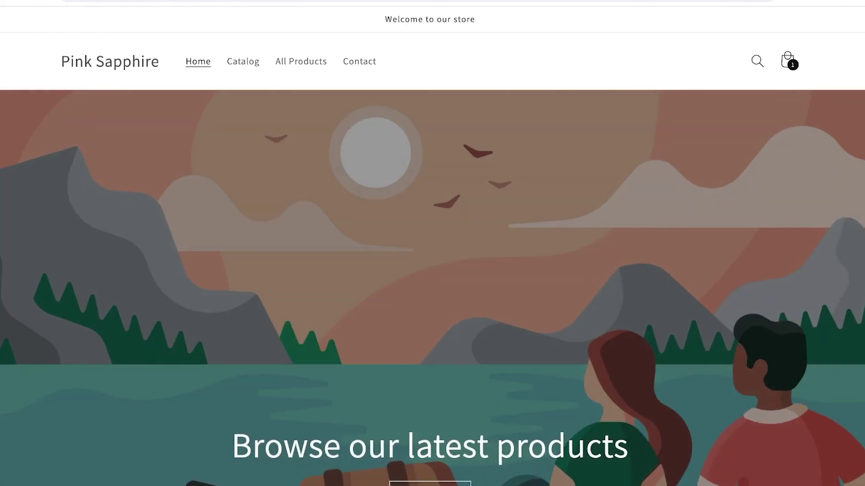
scroll(433, 243, down, 15)
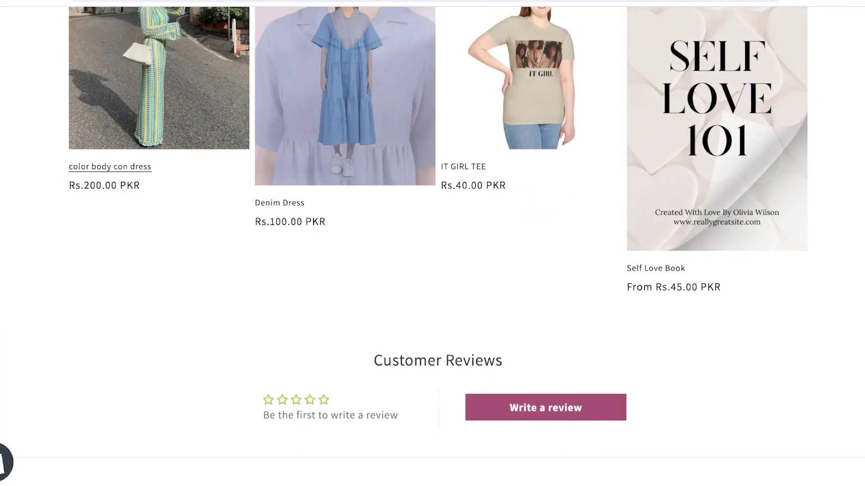
click(110, 166)
scroll(433, 244, down, 10)
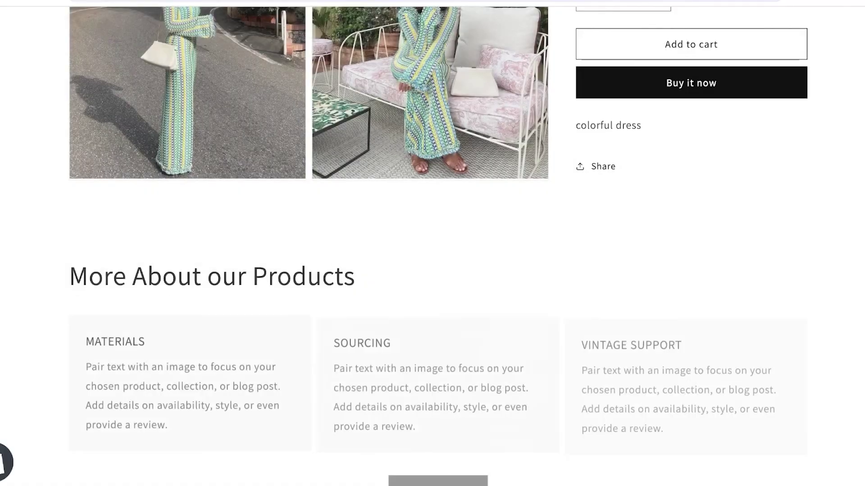
scroll(432, 243, up, 8)
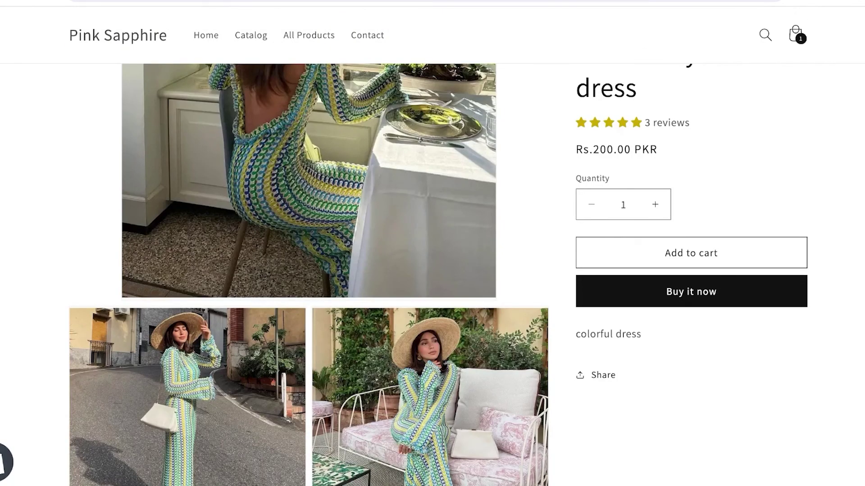
- Look through the Customer Reviews section on the color body con dress page
scroll(432, 243, down, 15)
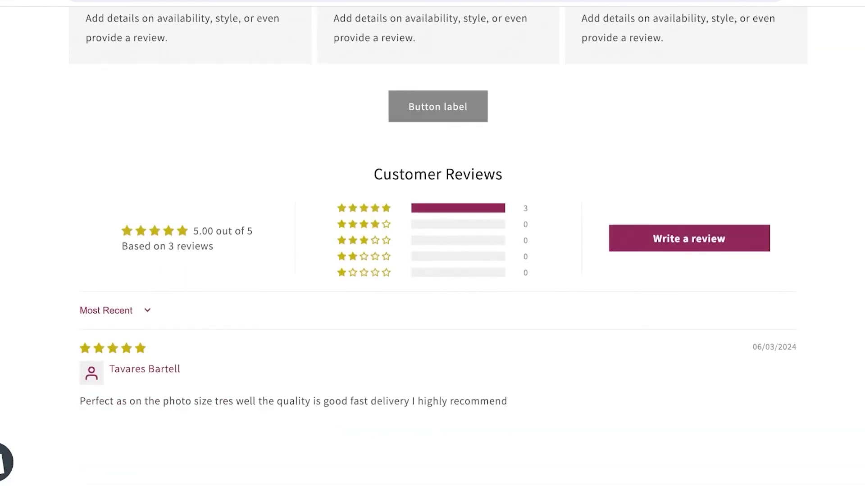
scroll(432, 243, down, 3)
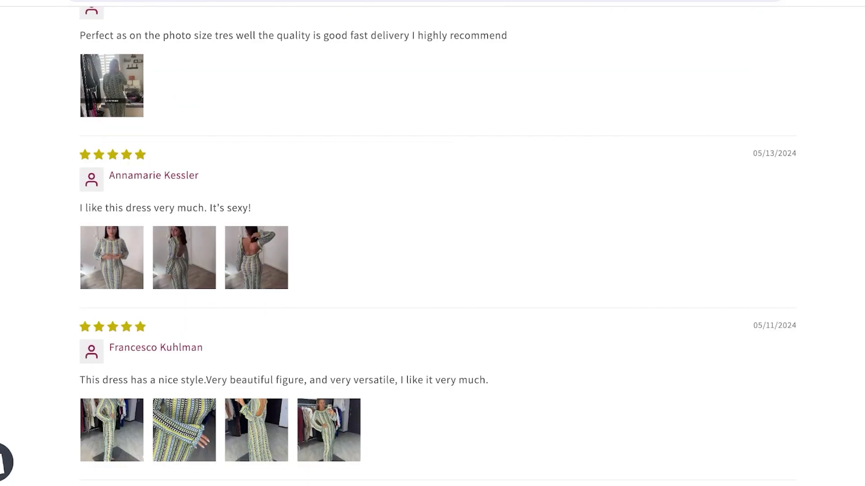
scroll(432, 244, down, 3)
scroll(432, 243, up, 2)
scroll(432, 243, up, 5)
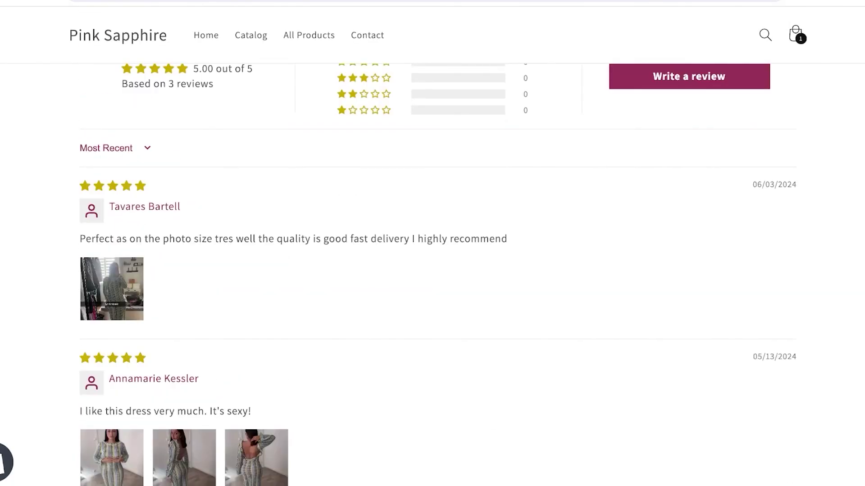
scroll(432, 243, down, 6)
- Enlarge a customer photo in the oldest review of the dress, then close the enlarged view
click(256, 296)
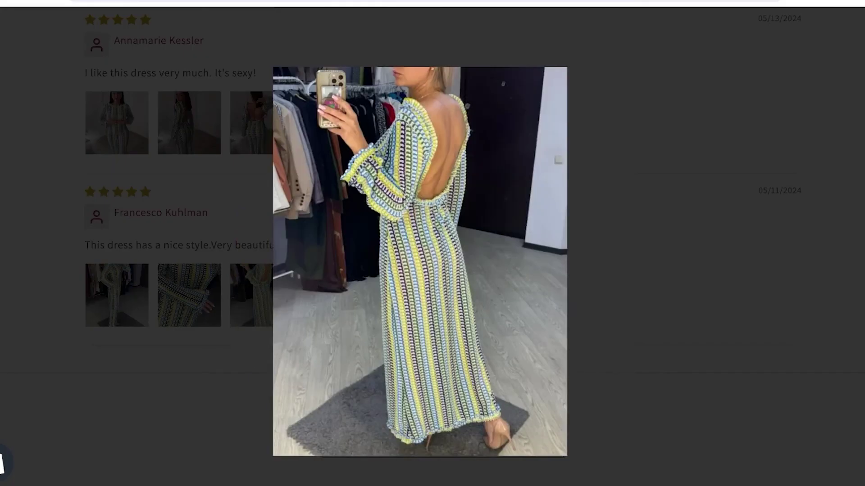
click(189, 295)
click(184, 296)
click(184, 295)
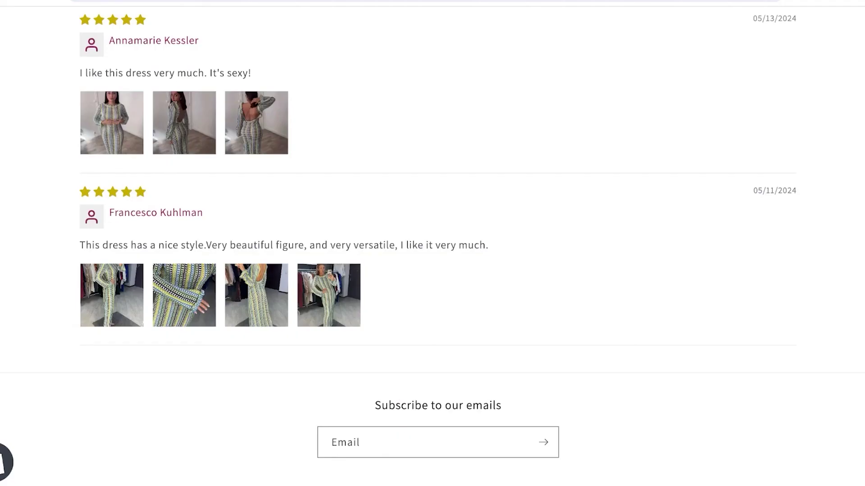
- Enlarge and close the photo in the most recent review, then return to Judge.me AliExpress Reviews in the Shopify admin
scroll(184, 296, up, 6)
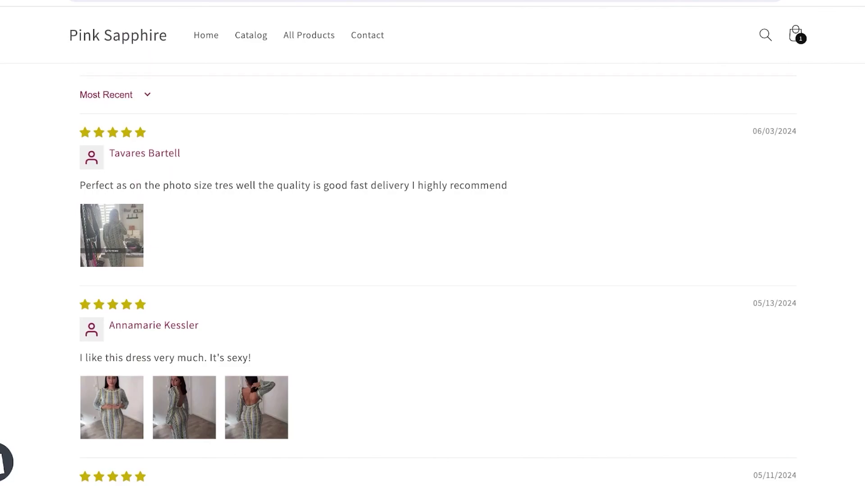
scroll(433, 275, up, 1)
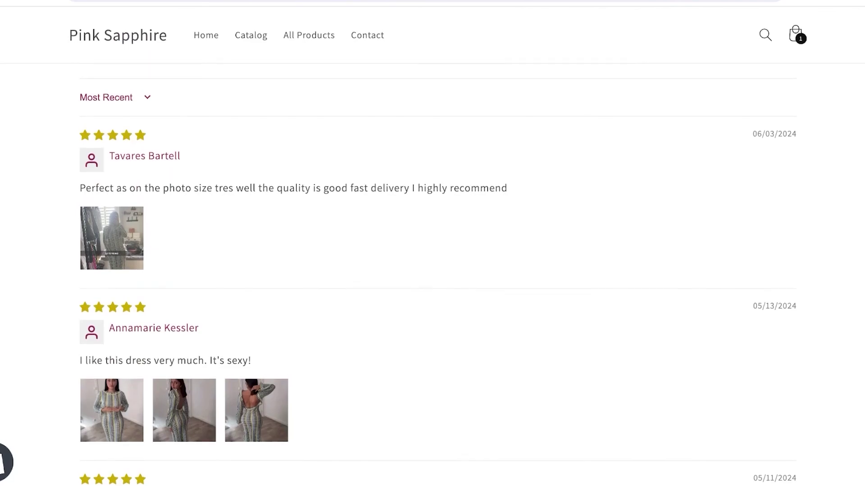
click(112, 239)
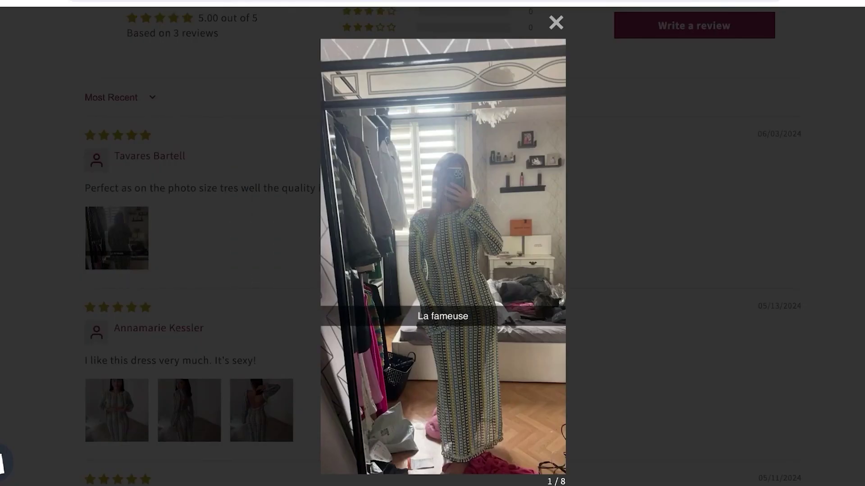
click(112, 238)
scroll(111, 239, down, 2)
scroll(432, 244, down, 3)
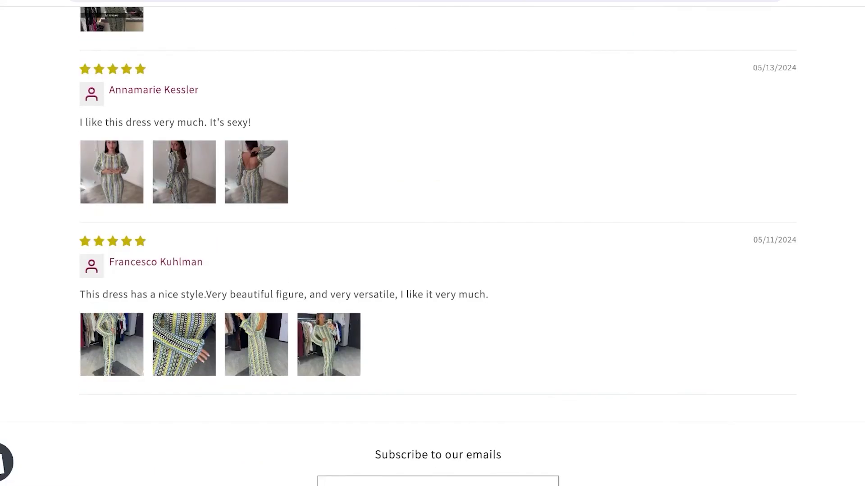
key(ctrl+shift+Tab)
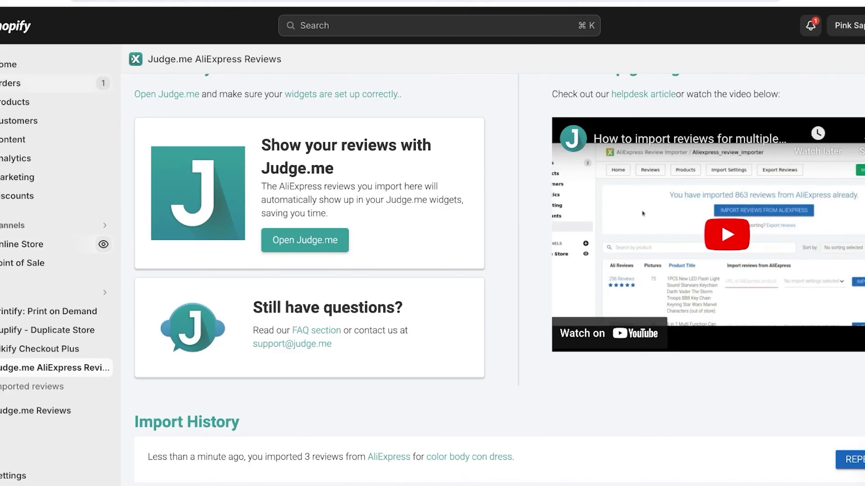